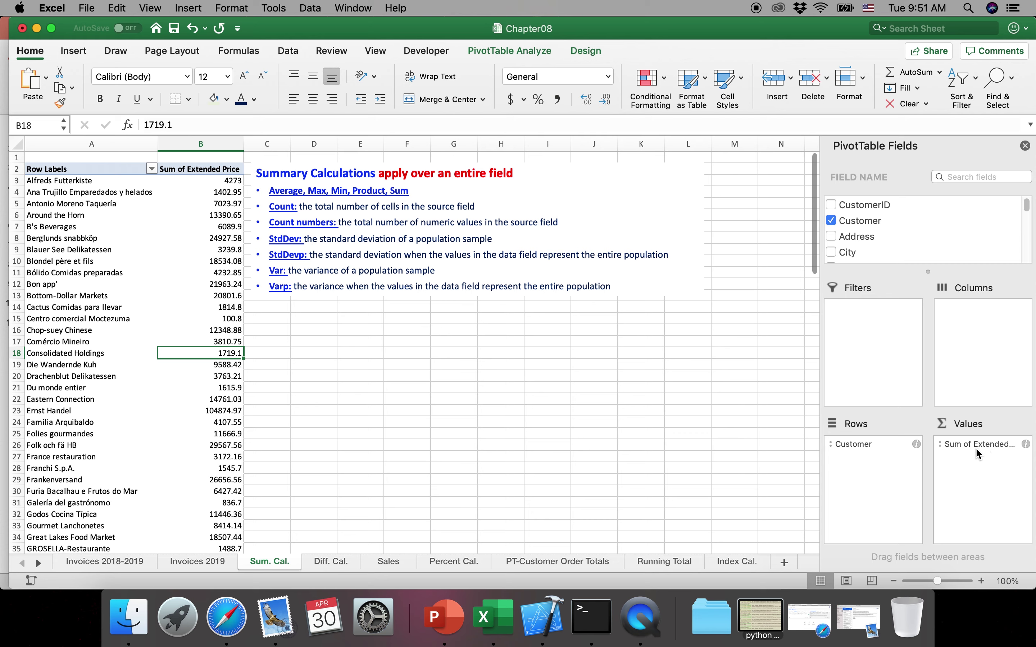
# Open the field settings of the Sum of Extended Price value in the Sum. Cal. sheet's PivotTable.
pyautogui.click(976, 450)
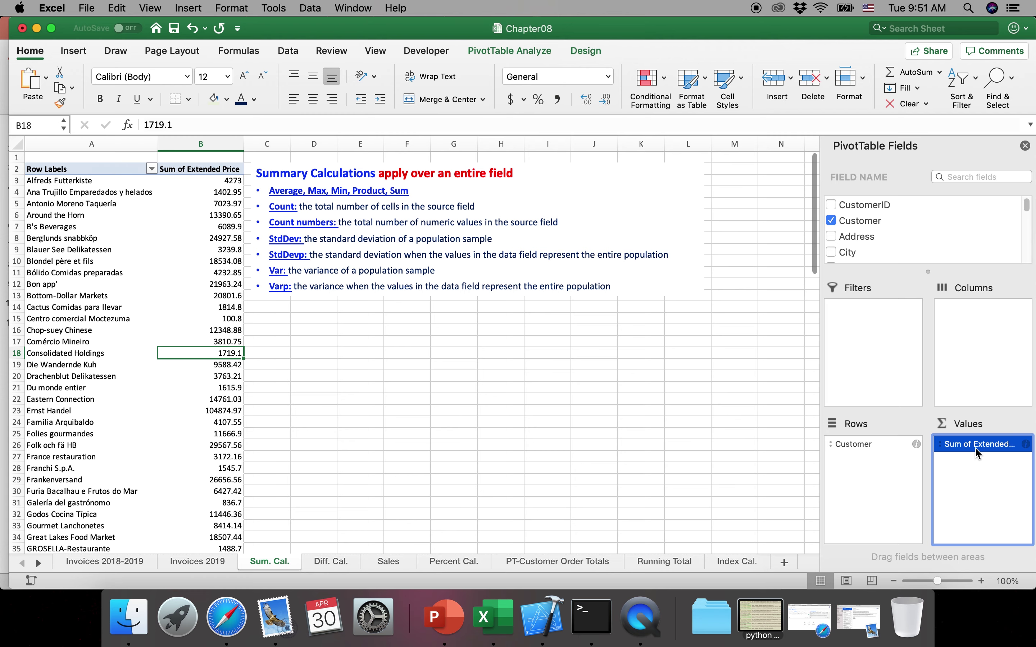
pyautogui.rightClick(981, 449)
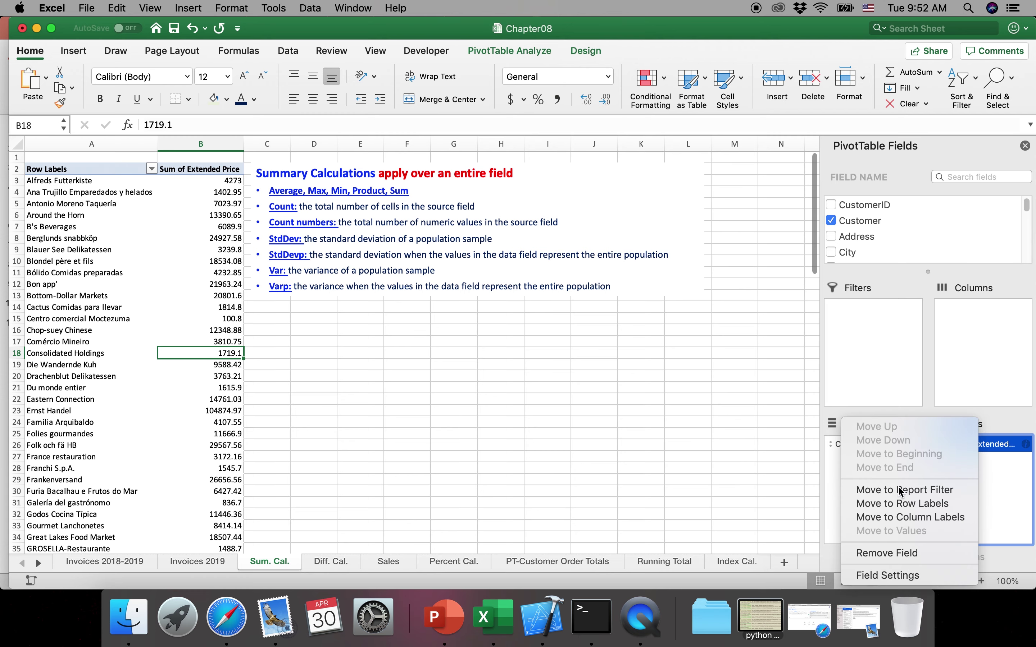
pyautogui.click(882, 577)
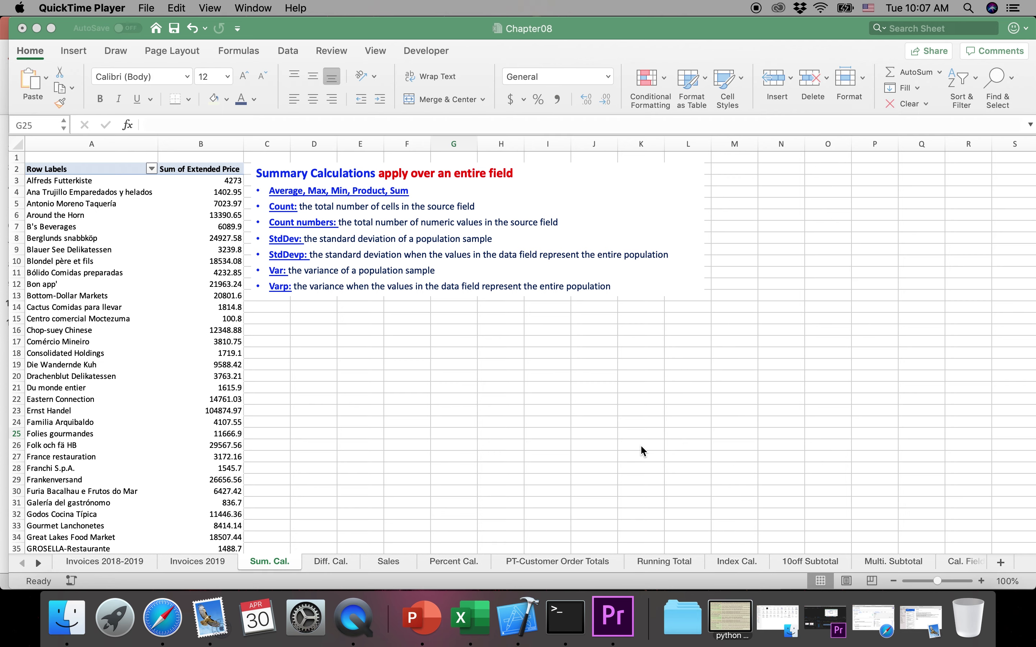
# On the Diff. Cal. sheet, show Sum of Extended Price as Difference From, with base field Order Date and base item 2018.
pyautogui.click(323, 573)
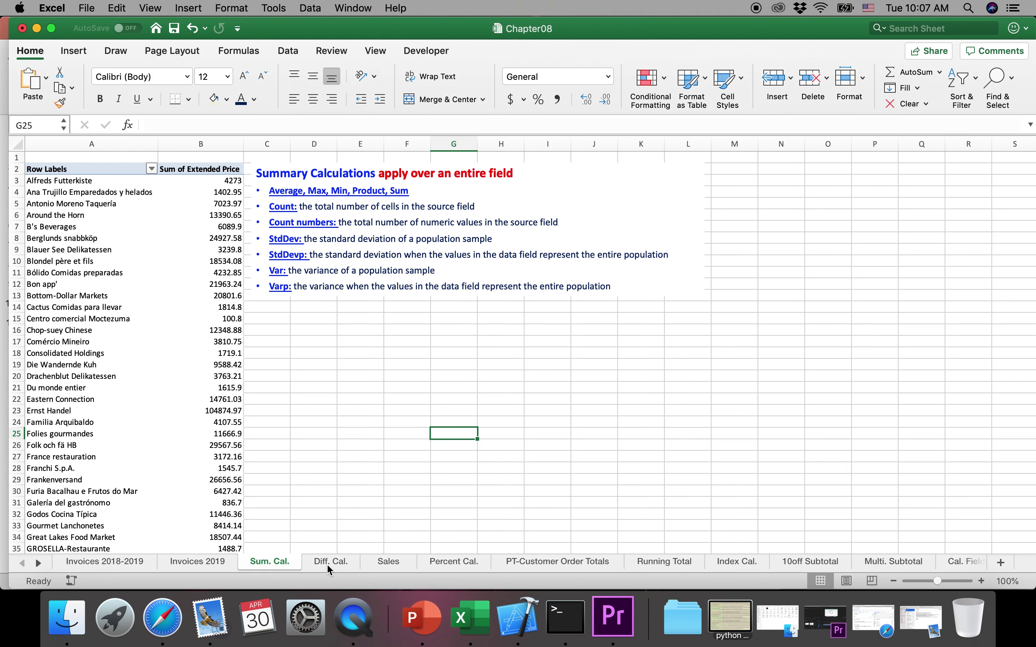
pyautogui.click(325, 562)
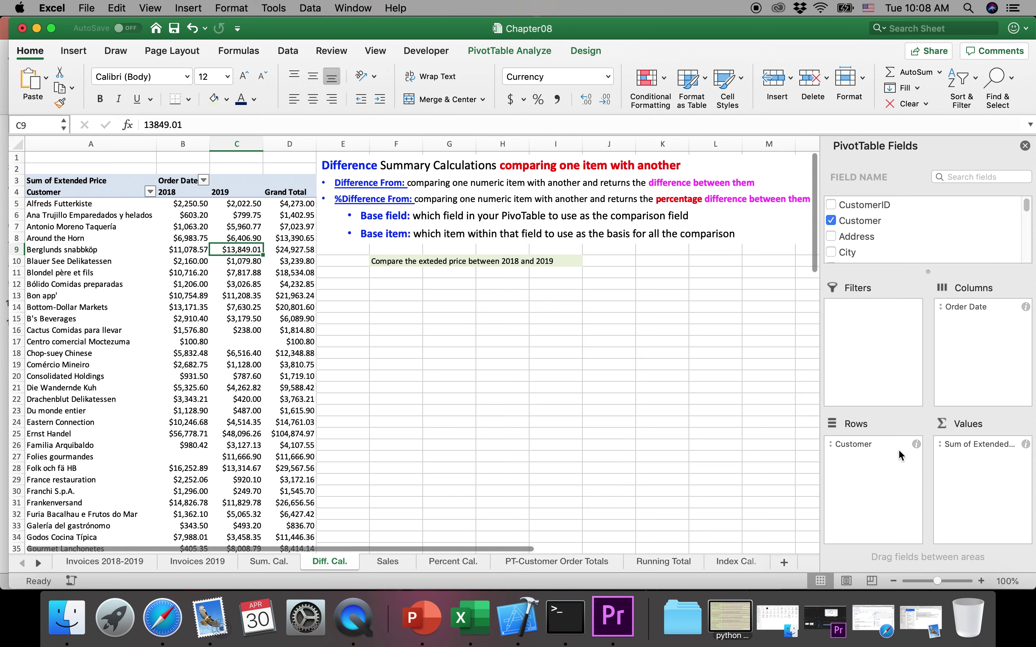
pyautogui.click(974, 449)
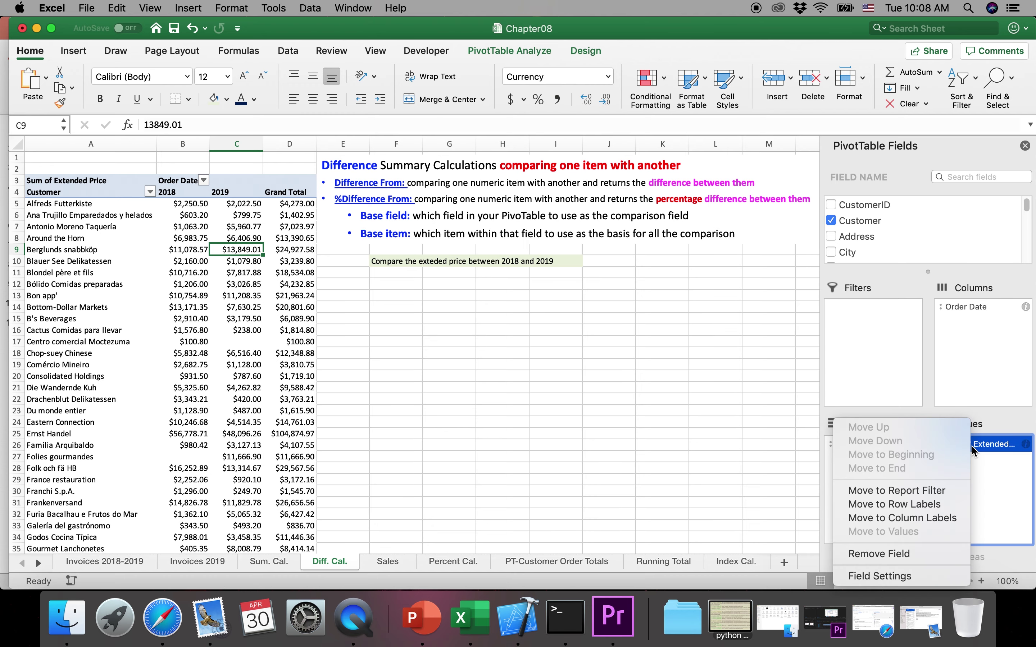
pyautogui.click(874, 579)
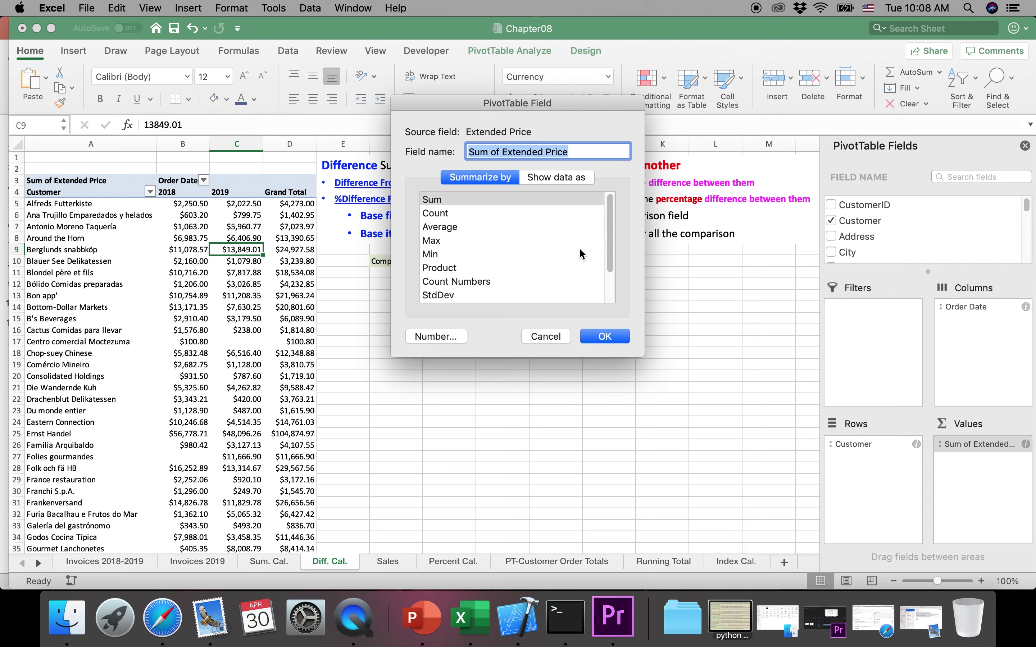
pyautogui.click(562, 178)
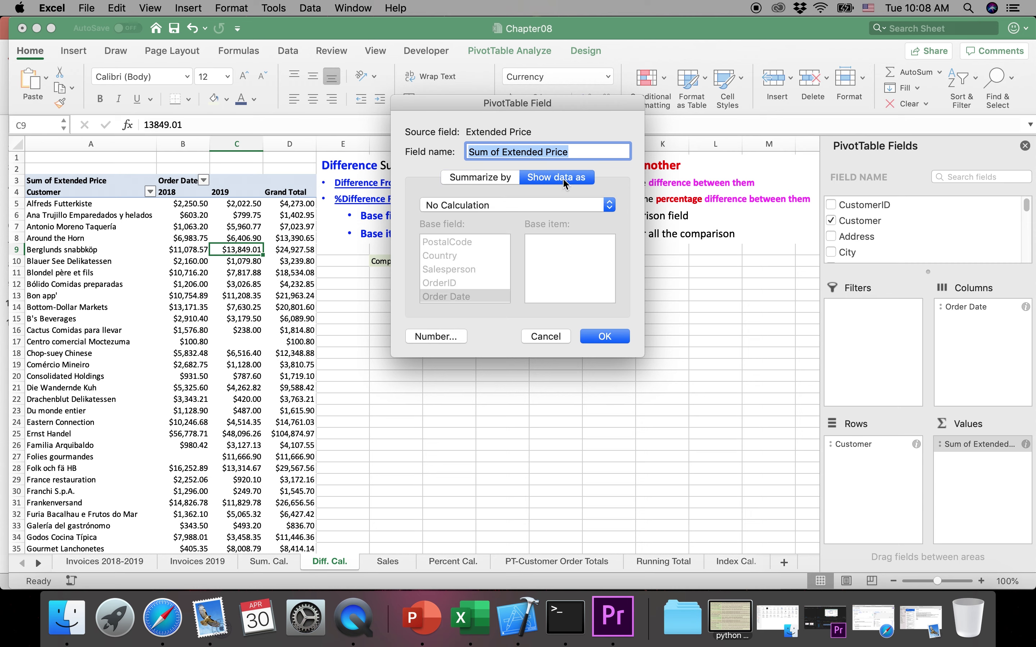
pyautogui.click(455, 206)
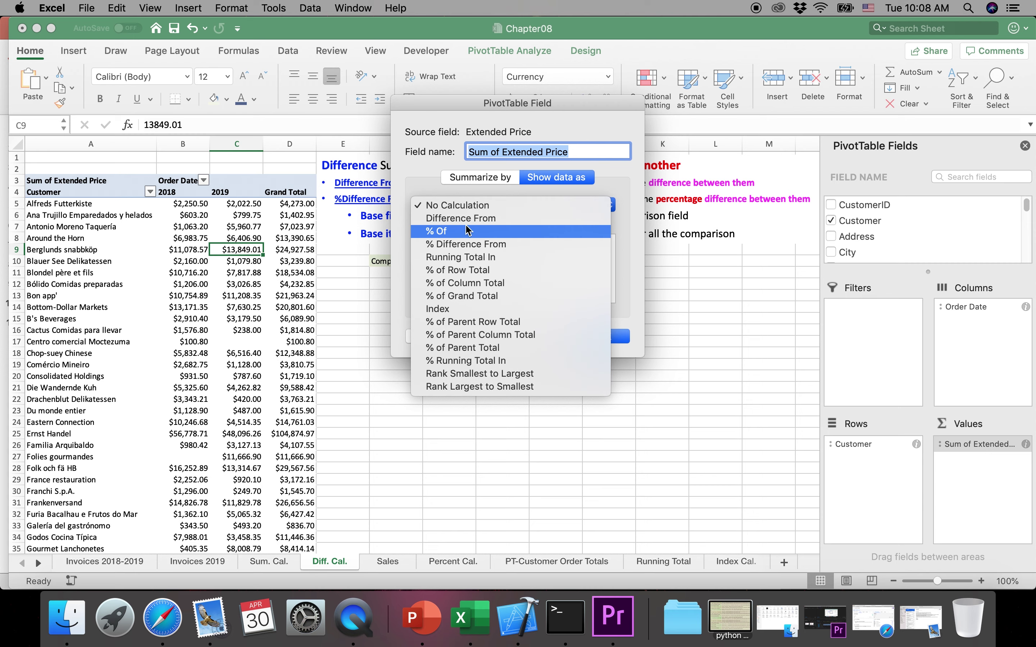
pyautogui.click(453, 219)
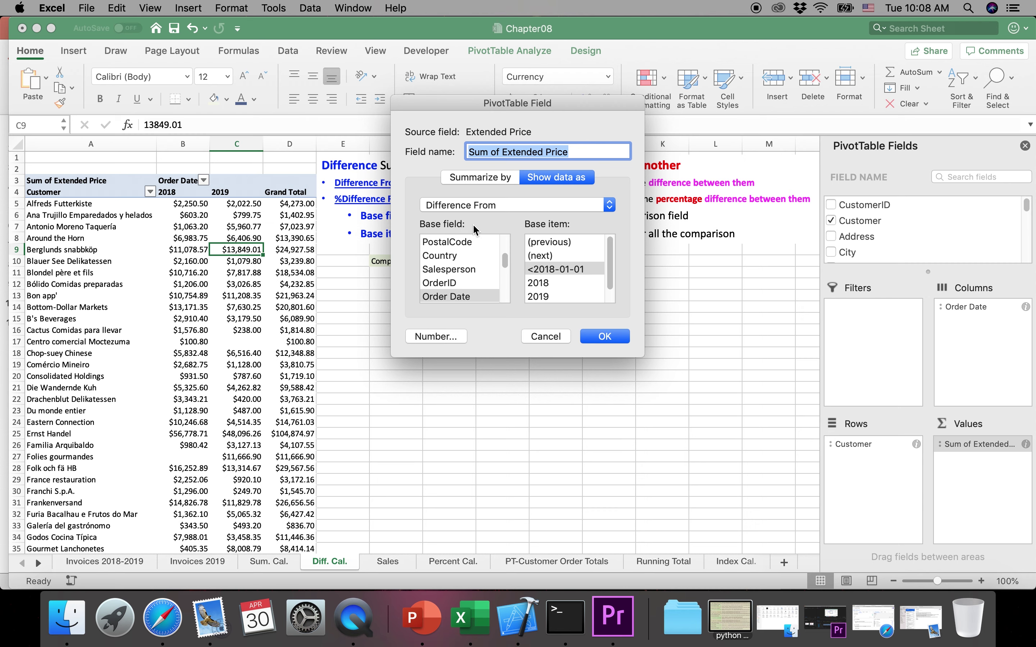
pyautogui.click(437, 298)
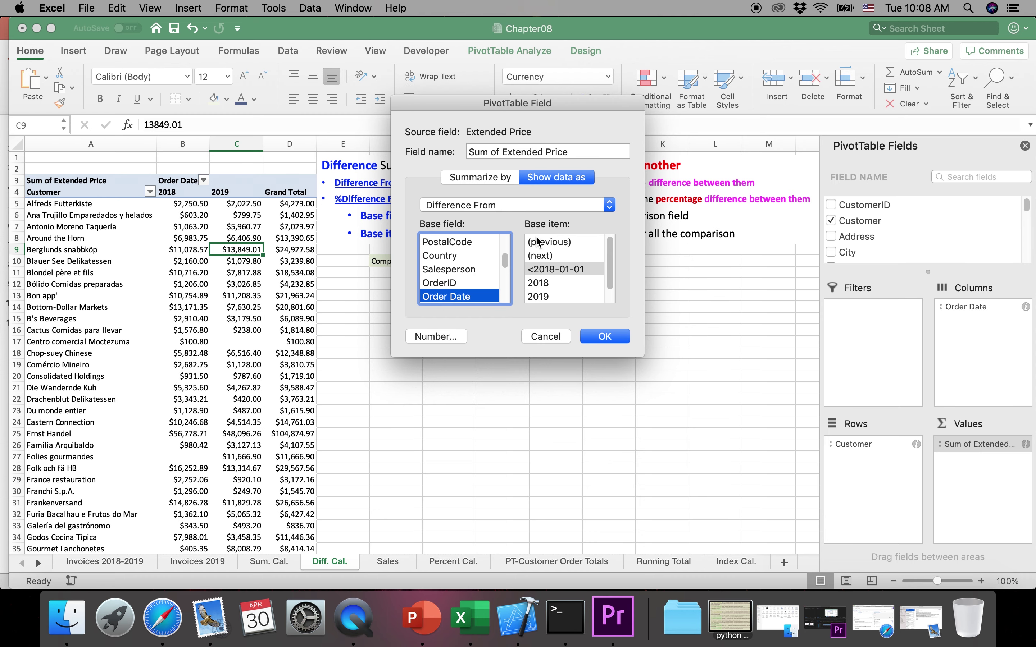
pyautogui.click(562, 281)
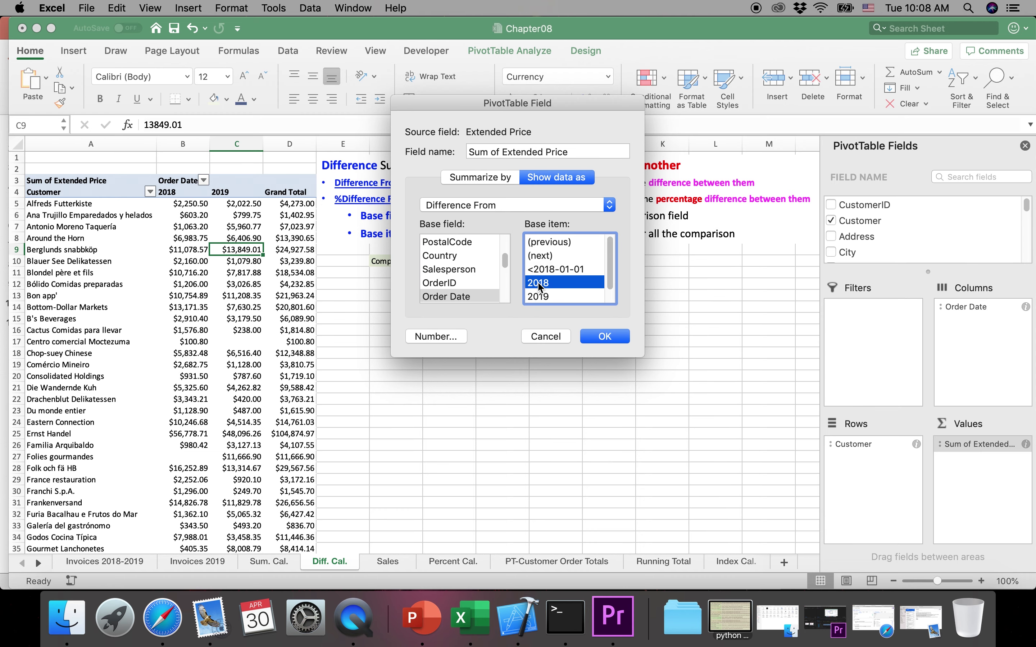
pyautogui.click(602, 337)
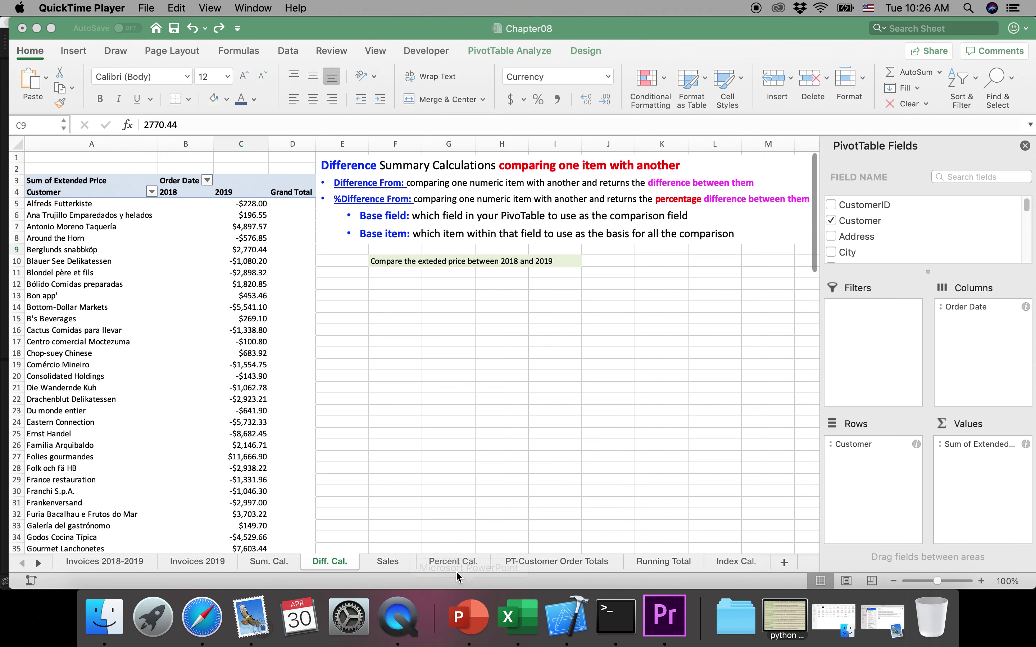
# On the Percent Cal. sheet, show Sum of Sales as % Of, with base field Quarter and base item 1st.
pyautogui.click(446, 566)
pyautogui.click(450, 563)
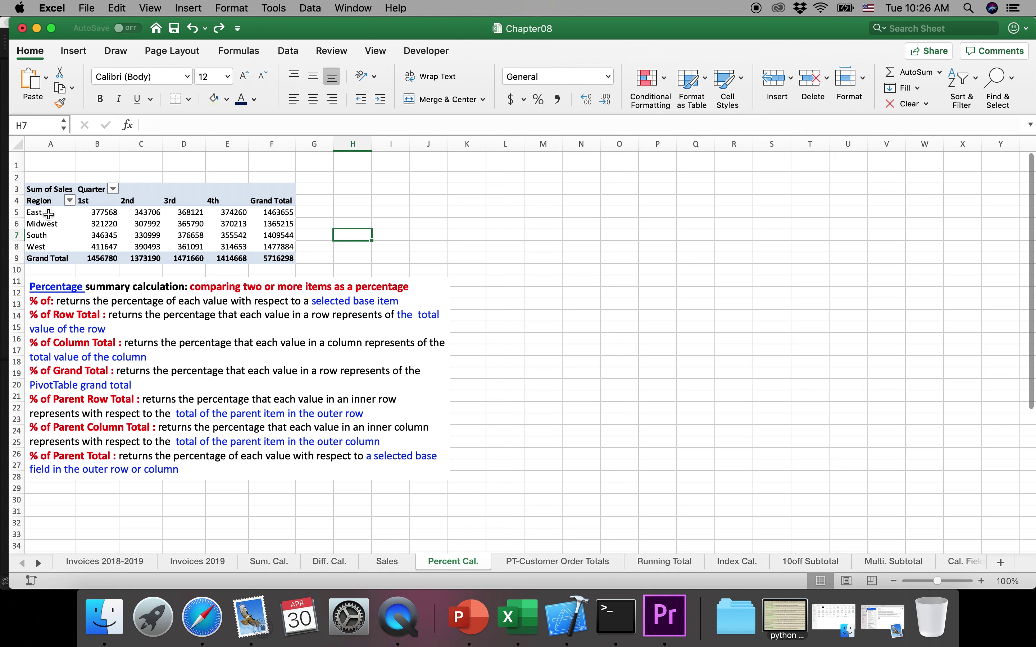
pyautogui.click(101, 213)
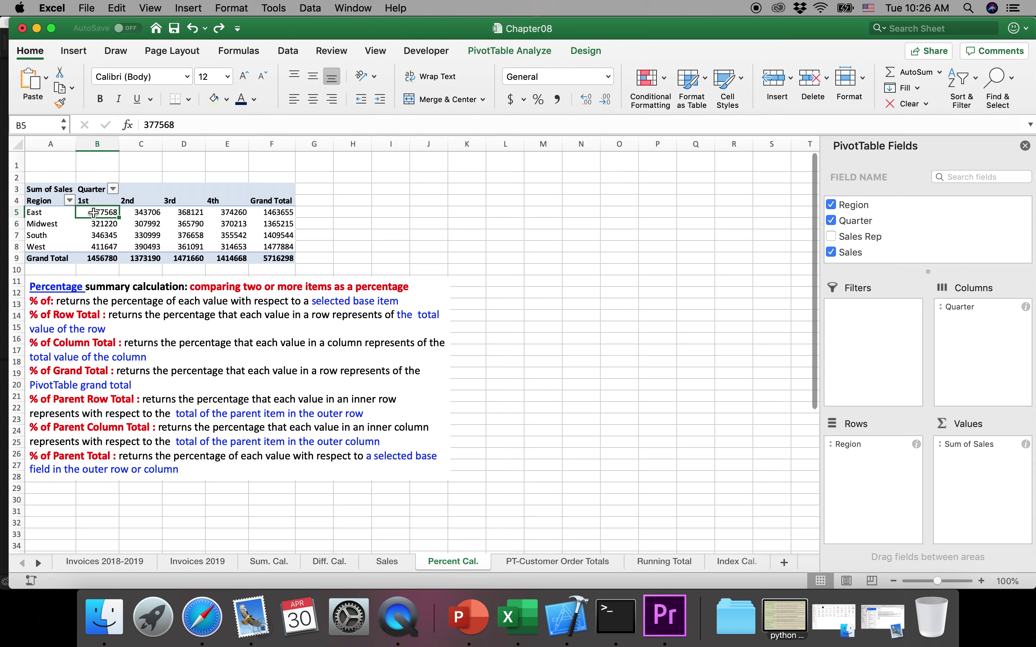
pyautogui.click(977, 447)
pyautogui.click(967, 447)
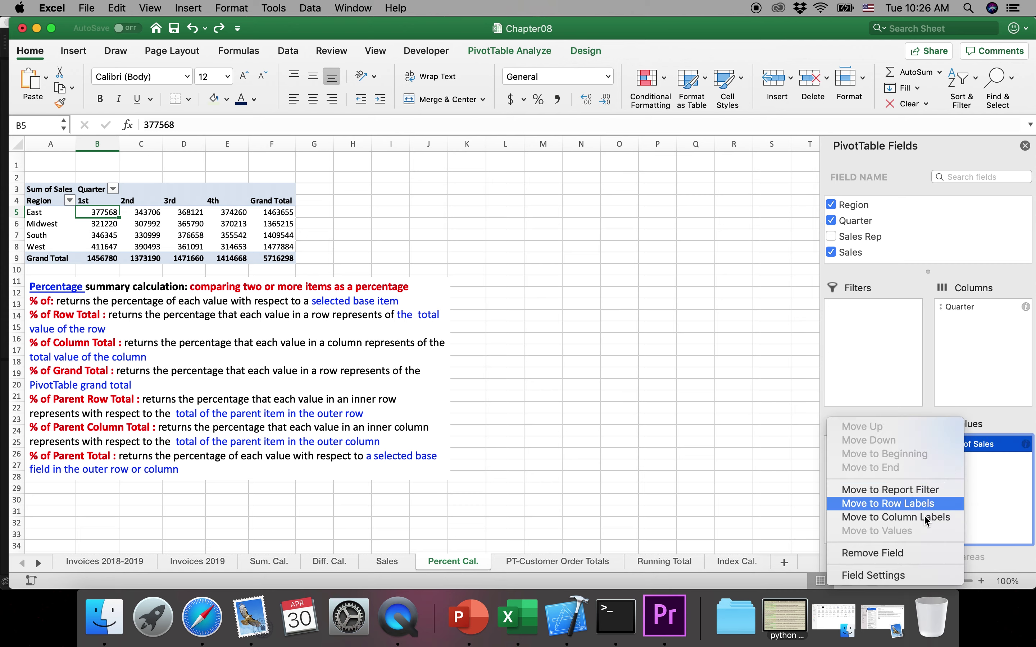
pyautogui.click(896, 578)
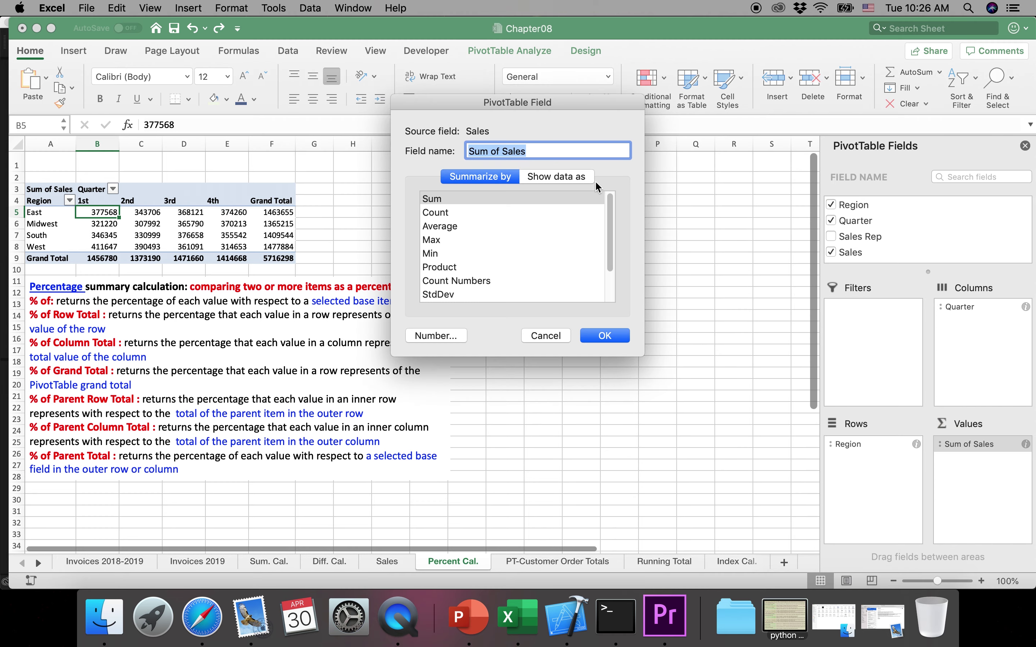
pyautogui.click(556, 184)
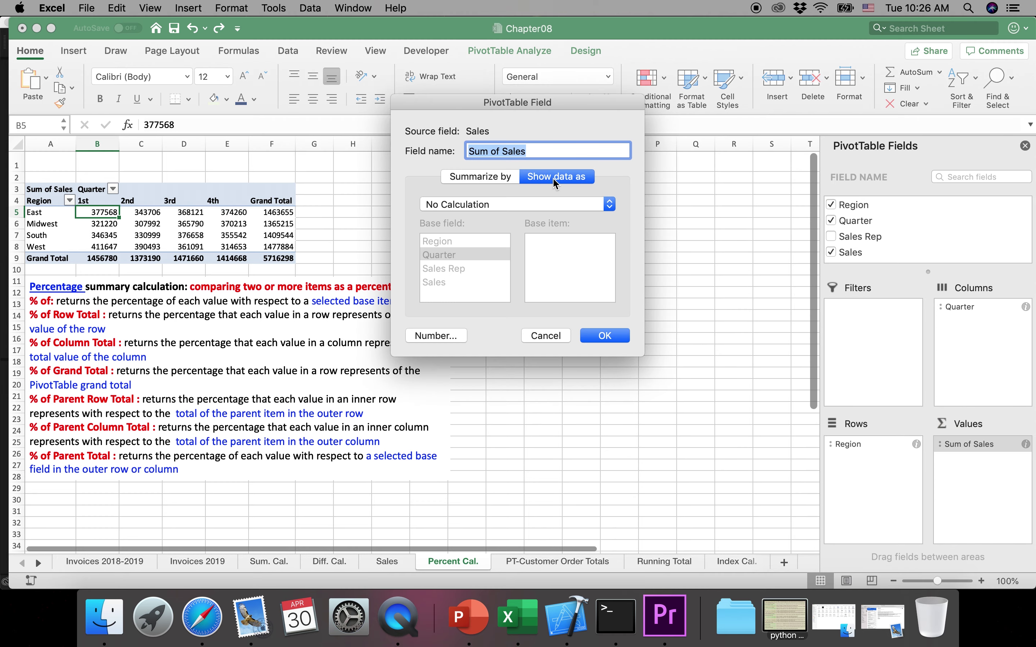
pyautogui.click(520, 205)
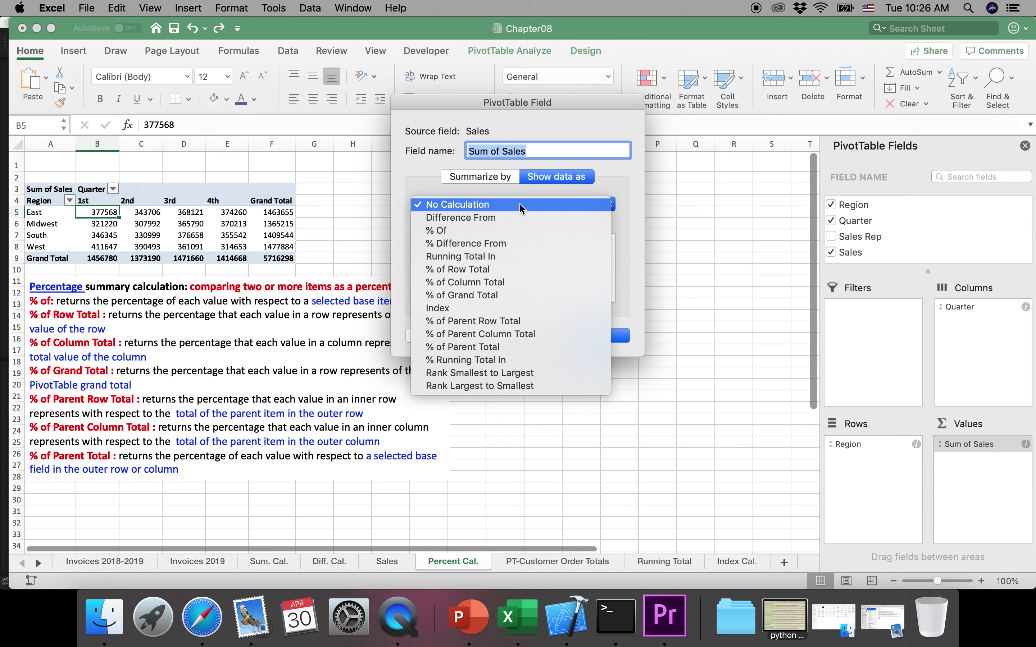
pyautogui.click(446, 231)
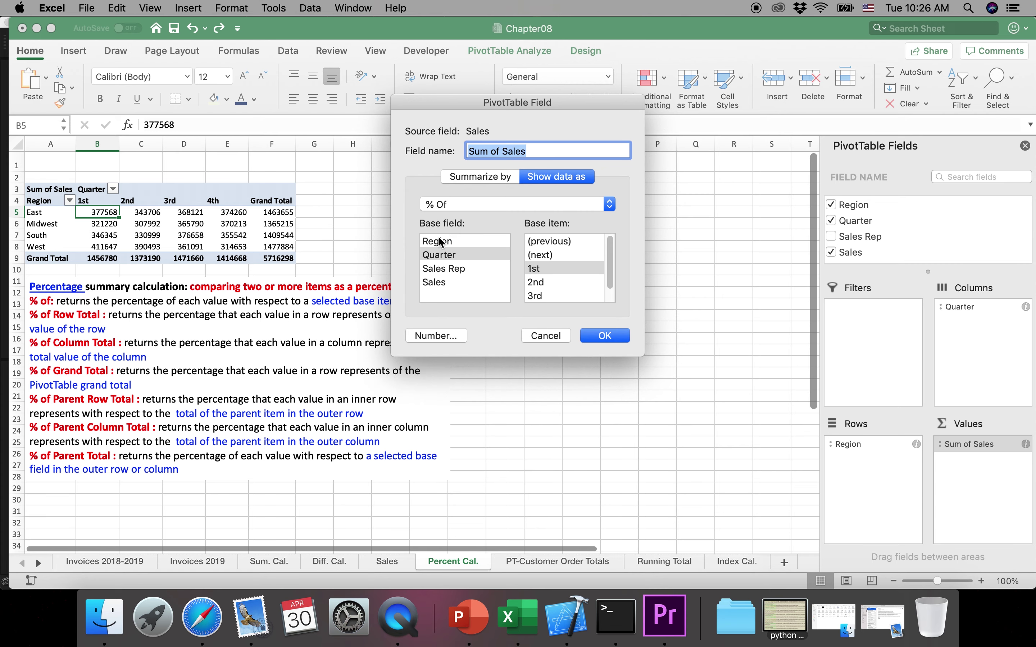
pyautogui.click(447, 255)
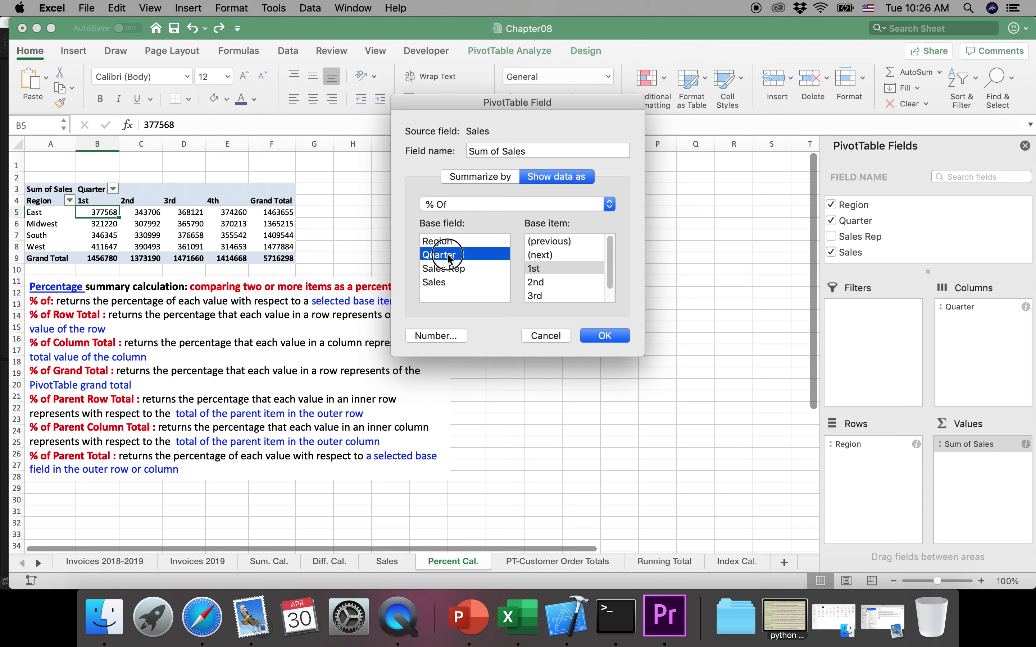
pyautogui.click(555, 274)
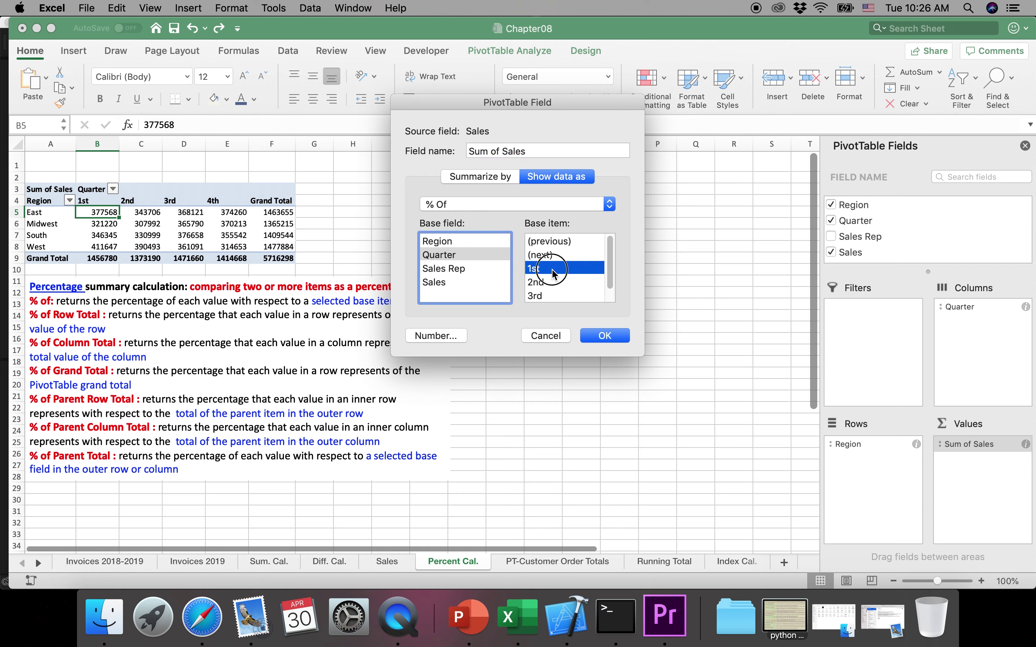
pyautogui.click(611, 340)
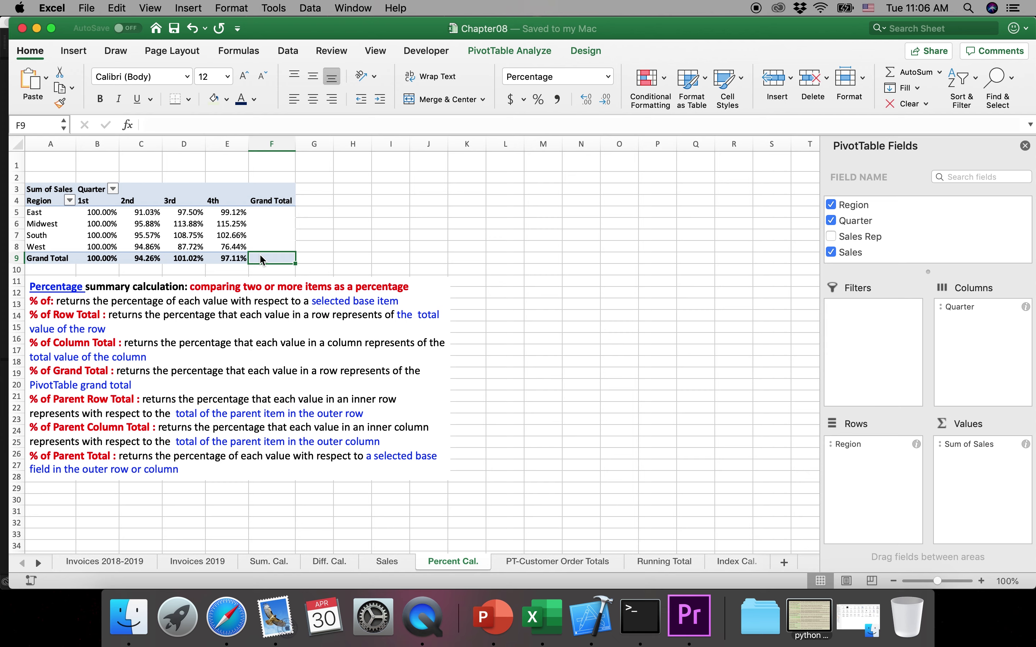
# On the Running Total sheet, show Sum of ExtendedPrice as % Running Total In with base field OrderDate.
pyautogui.click(663, 561)
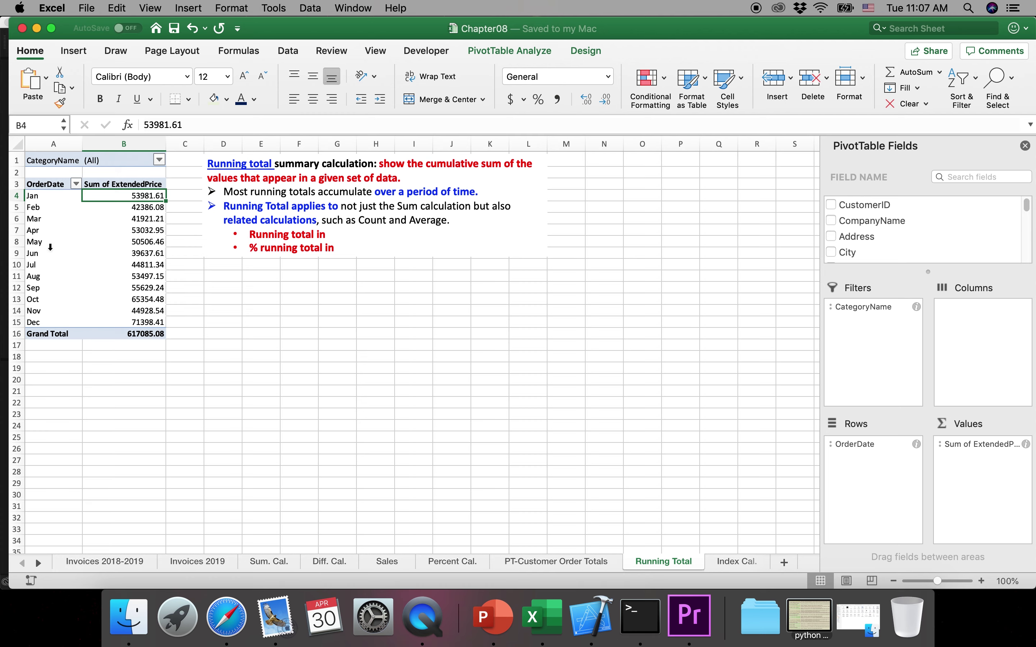
pyautogui.click(963, 444)
pyautogui.rightClick(968, 457)
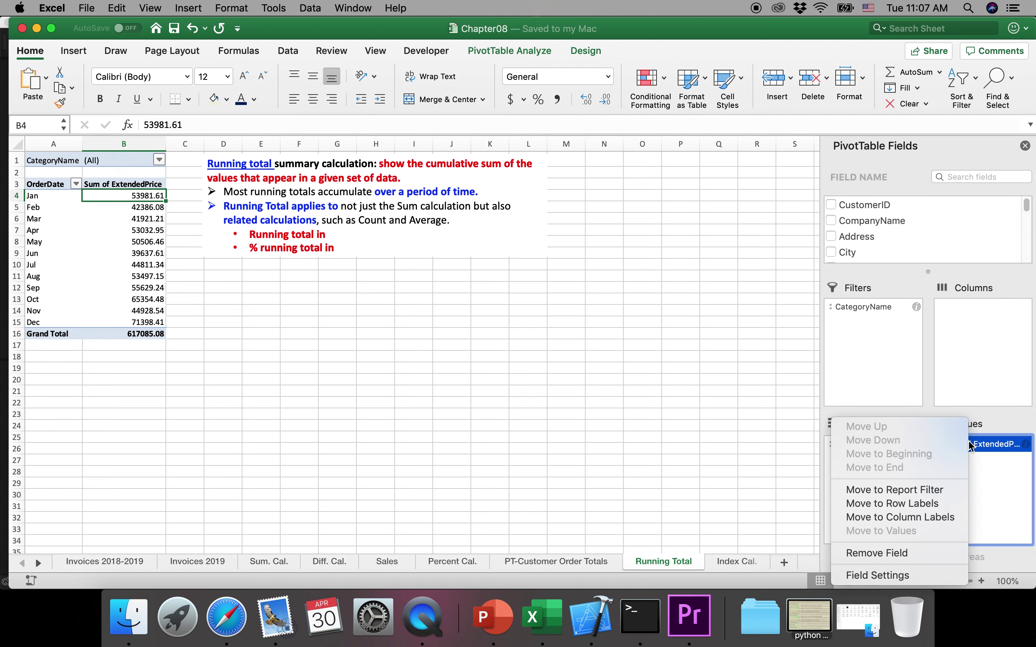
pyautogui.click(899, 575)
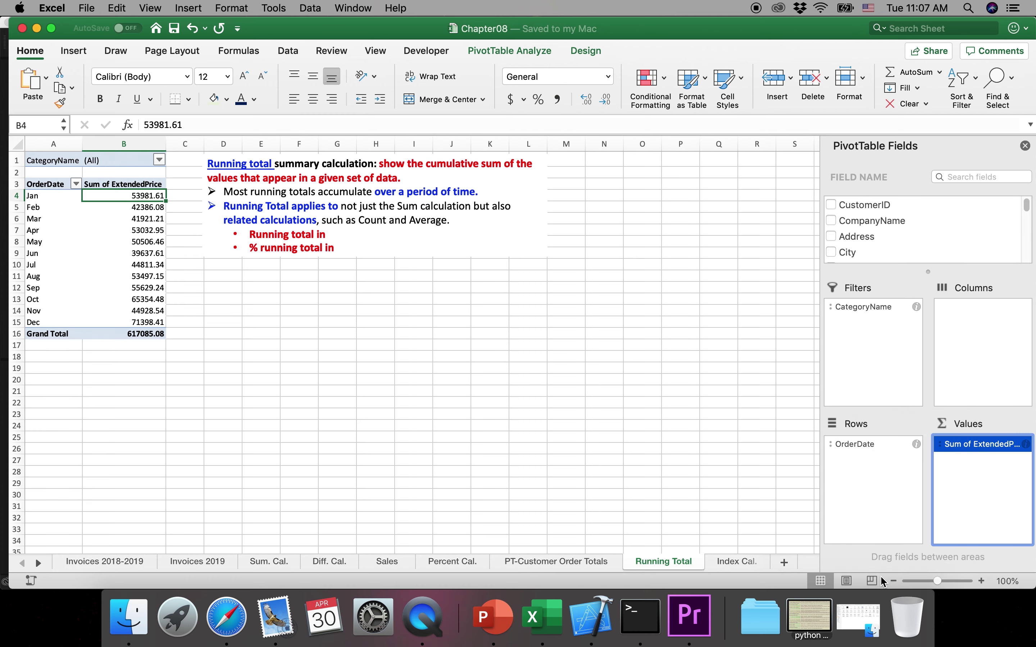
pyautogui.click(561, 184)
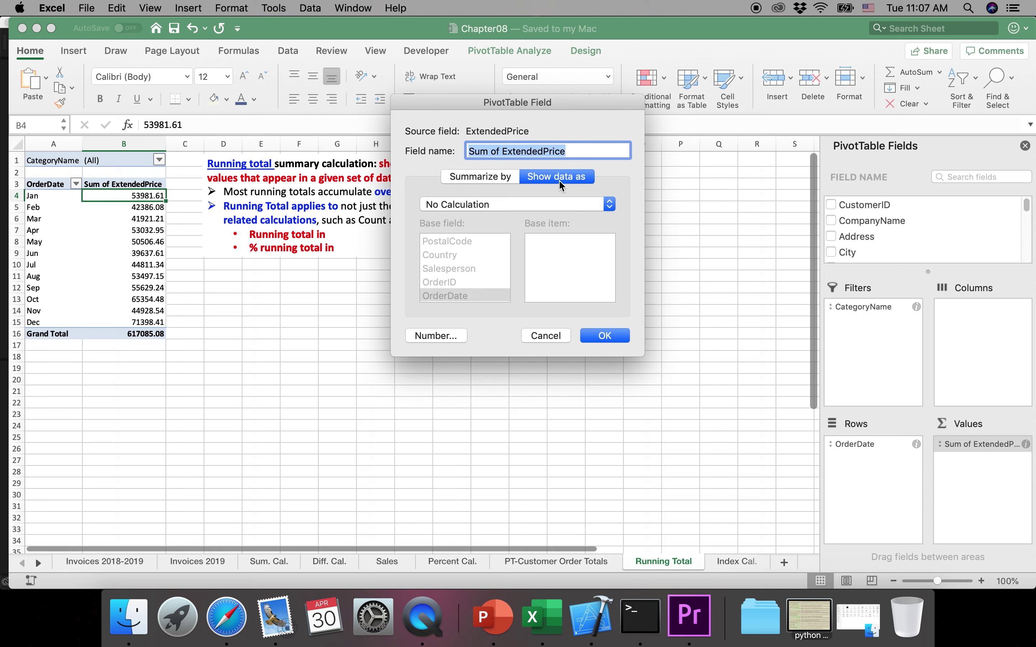
pyautogui.click(522, 205)
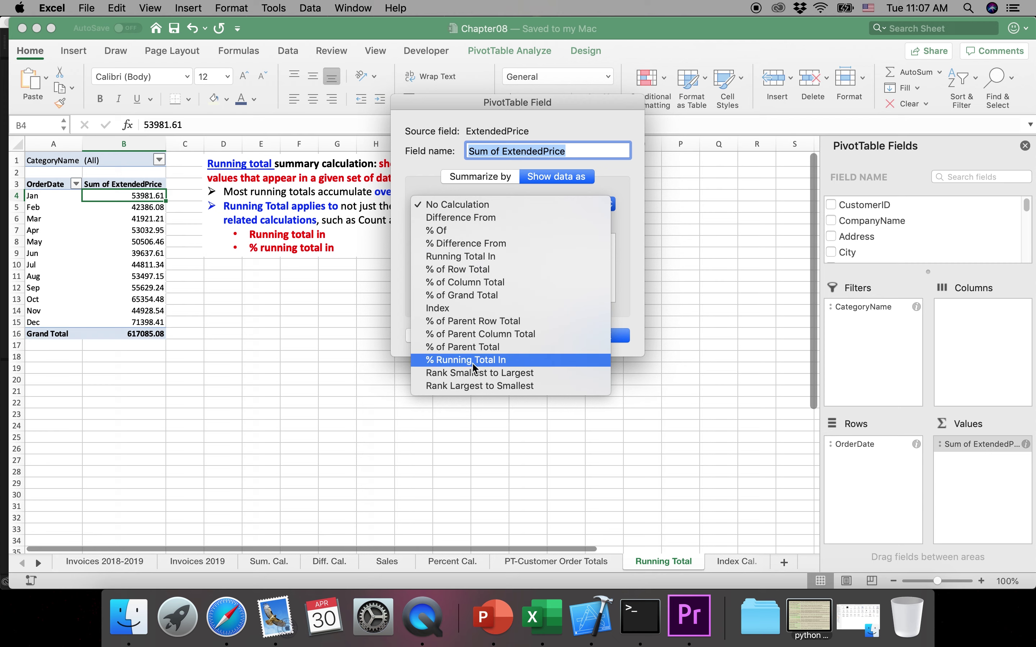
pyautogui.click(456, 362)
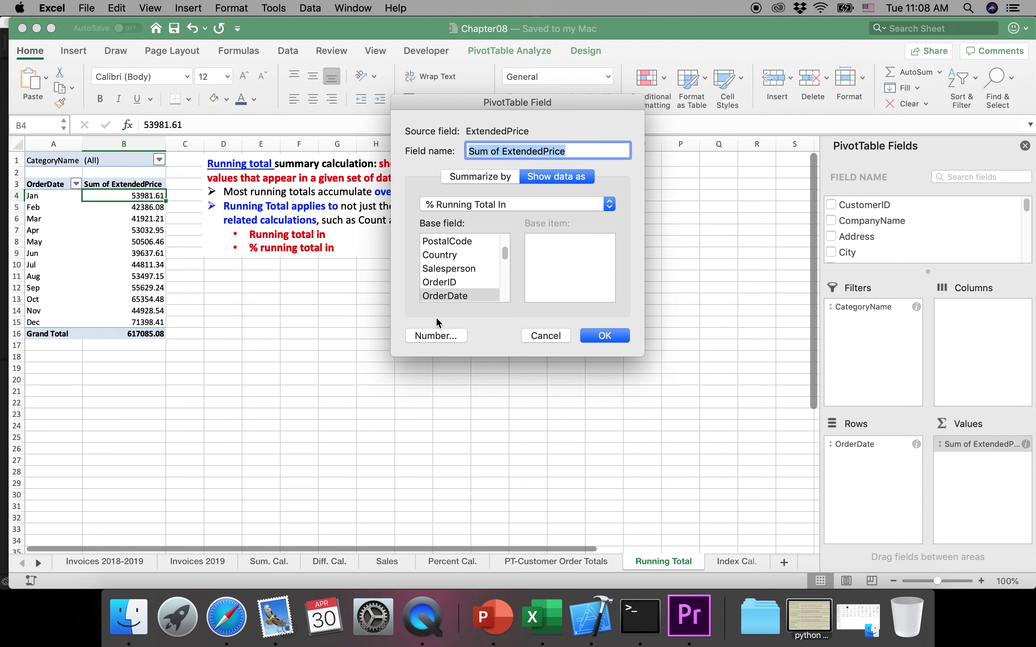
pyautogui.click(447, 300)
pyautogui.click(605, 340)
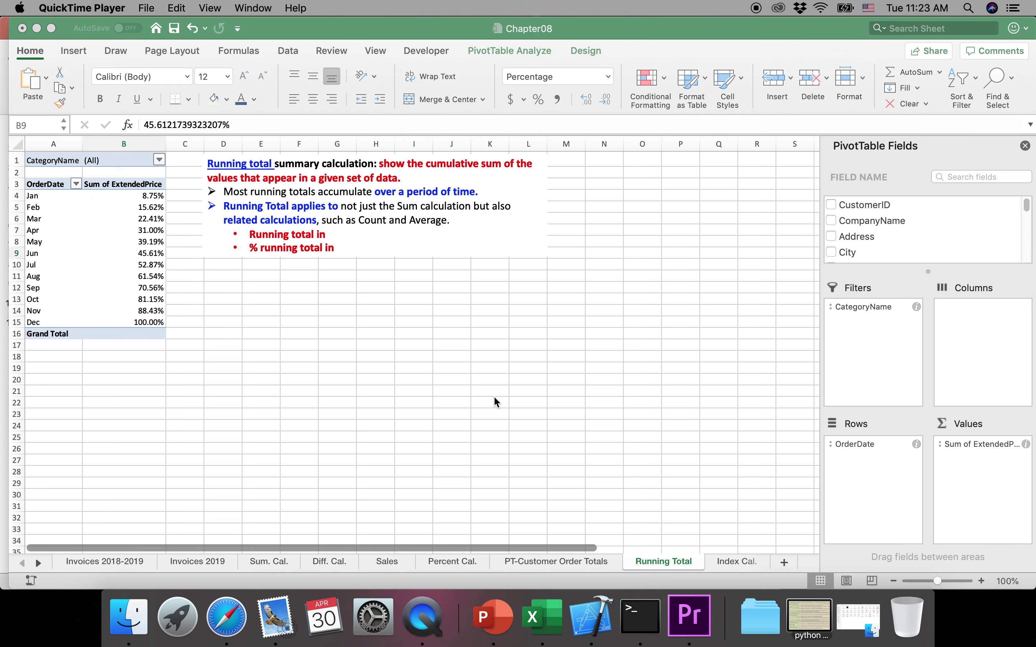
# On the Index Cal. sheet, show the PivotTable's Sum of Quantity value as Index.
pyautogui.click(739, 564)
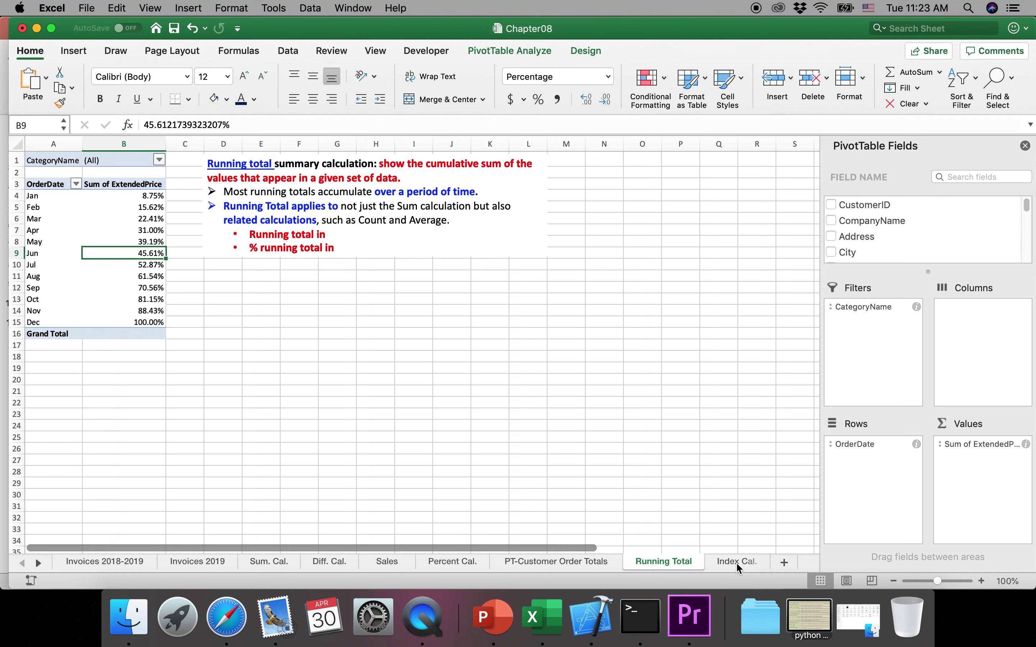
pyautogui.click(737, 562)
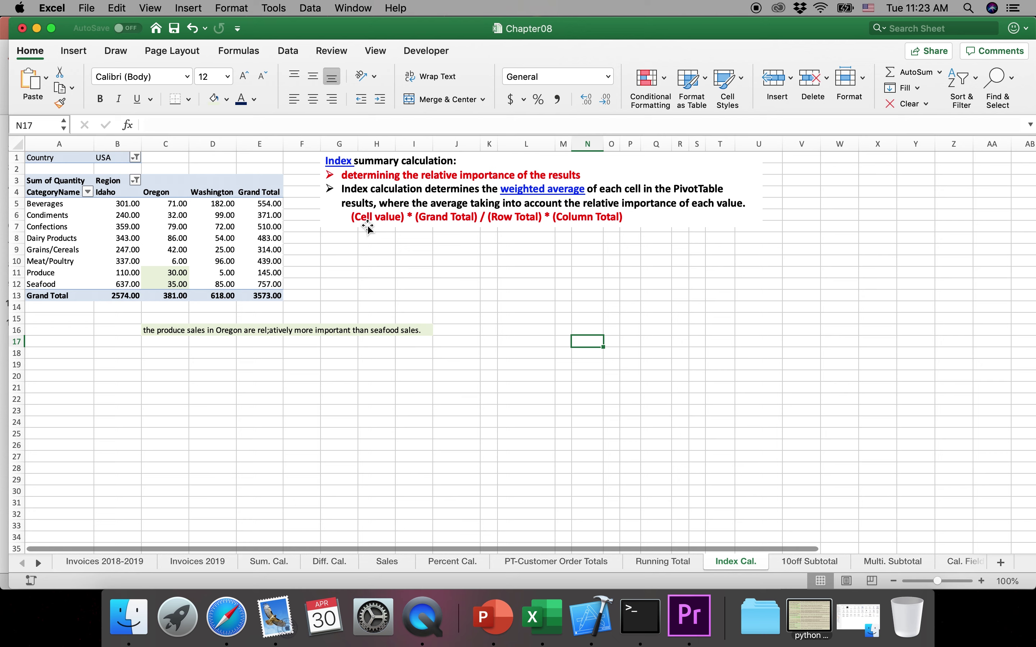
pyautogui.click(202, 230)
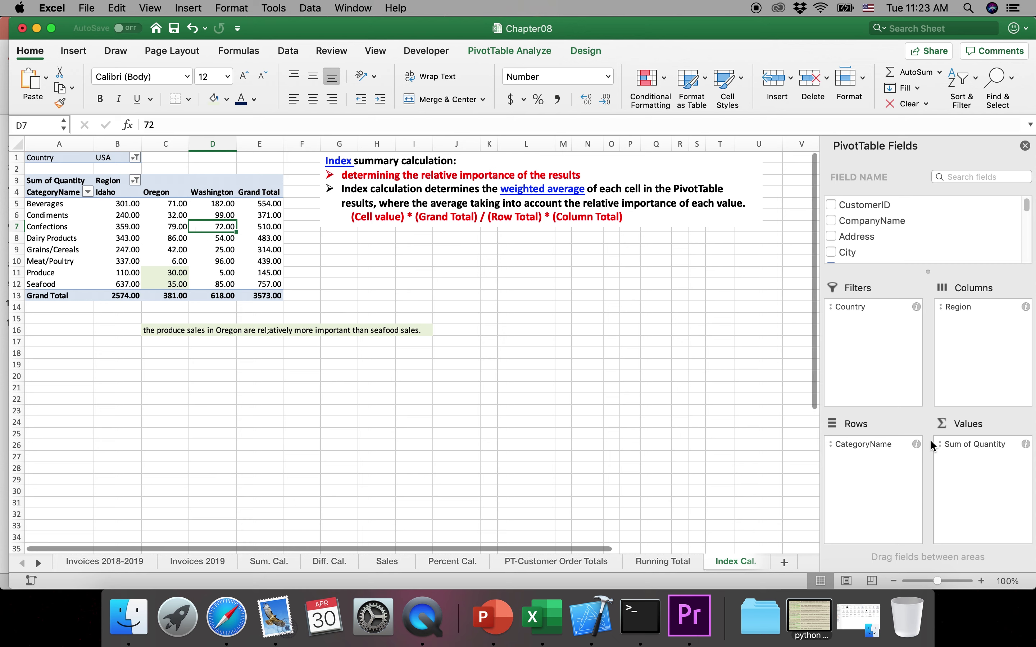
pyautogui.click(967, 446)
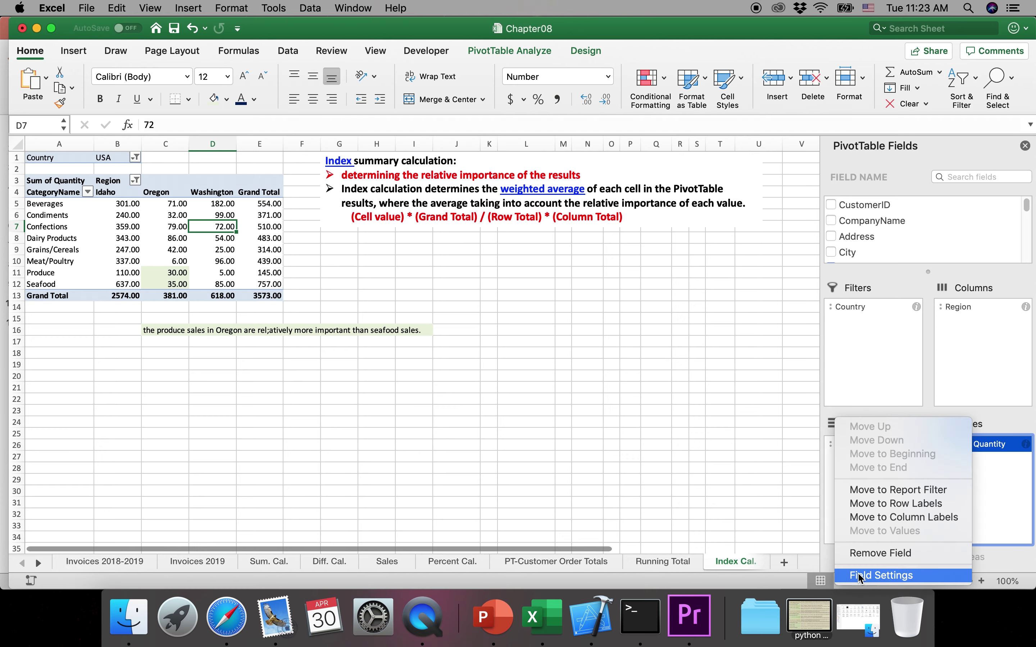
pyautogui.click(868, 575)
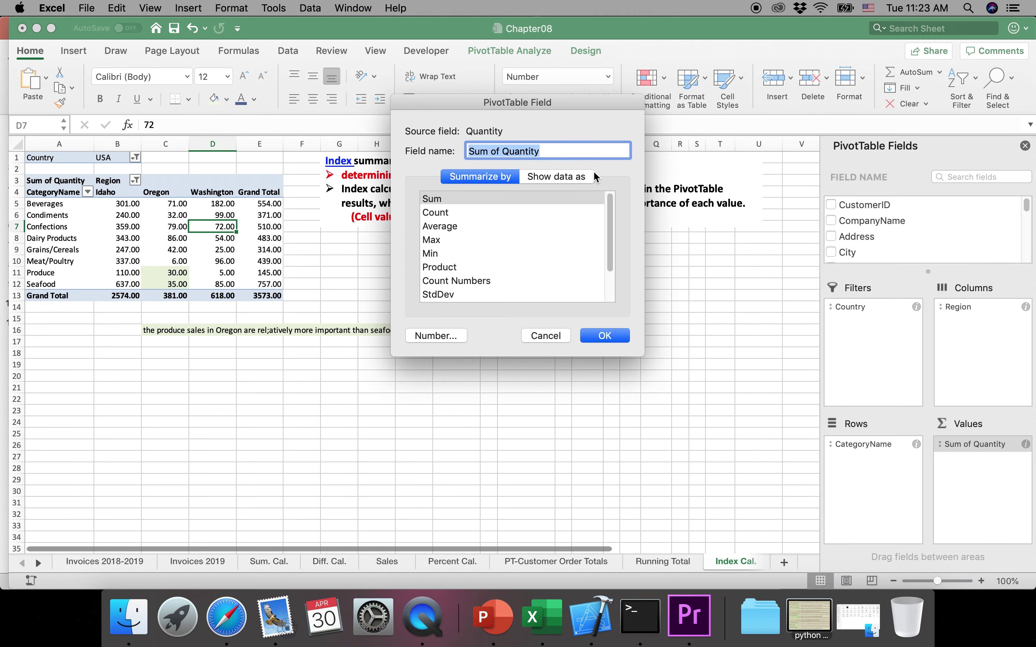
pyautogui.click(565, 179)
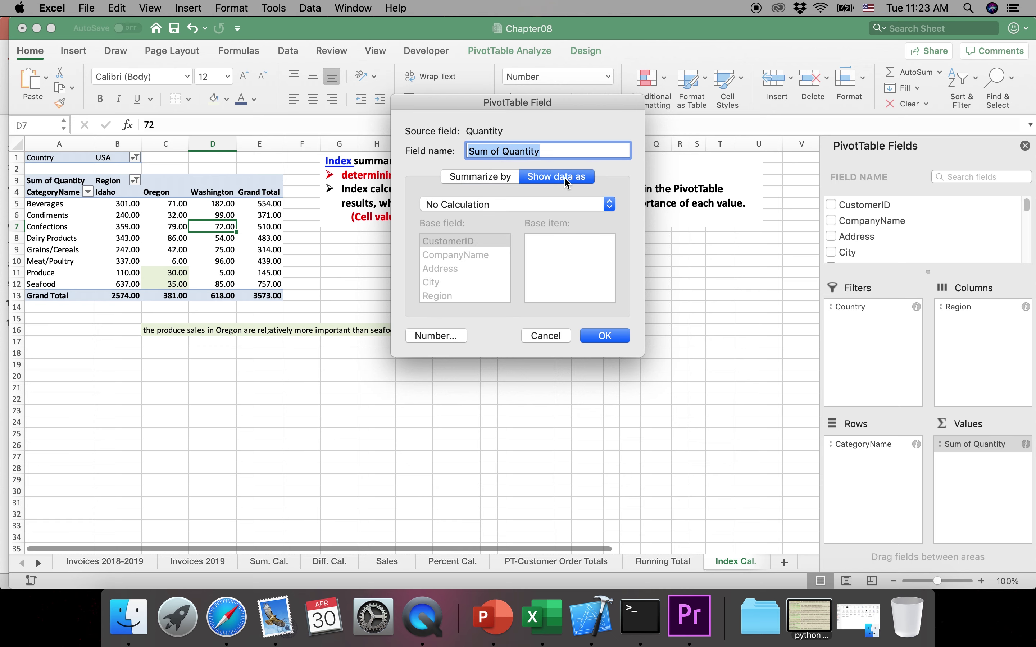
pyautogui.click(525, 205)
pyautogui.click(455, 307)
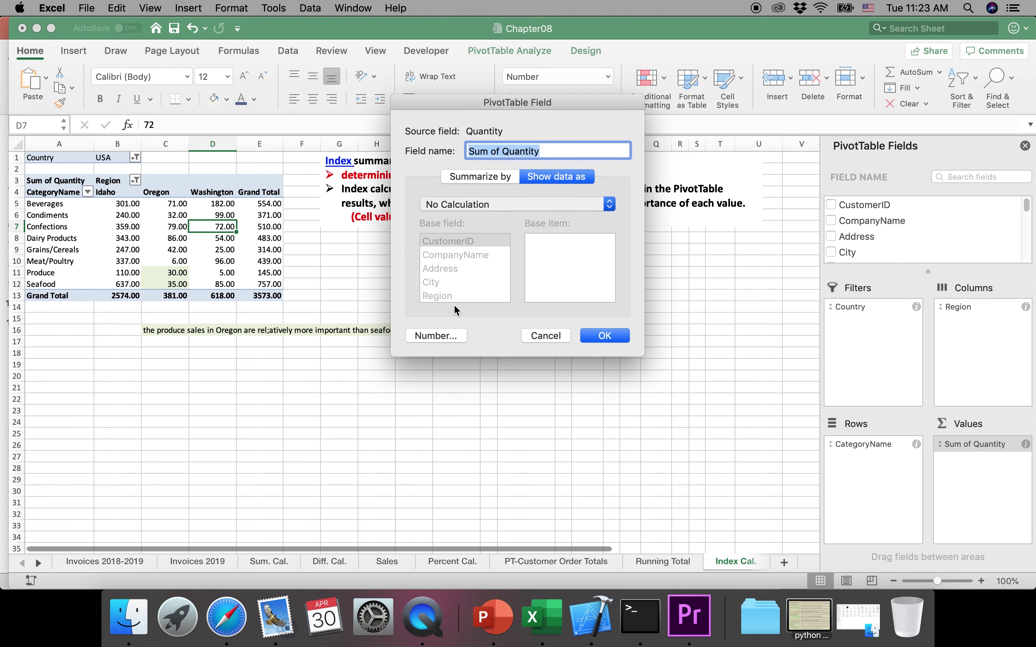
pyautogui.click(608, 337)
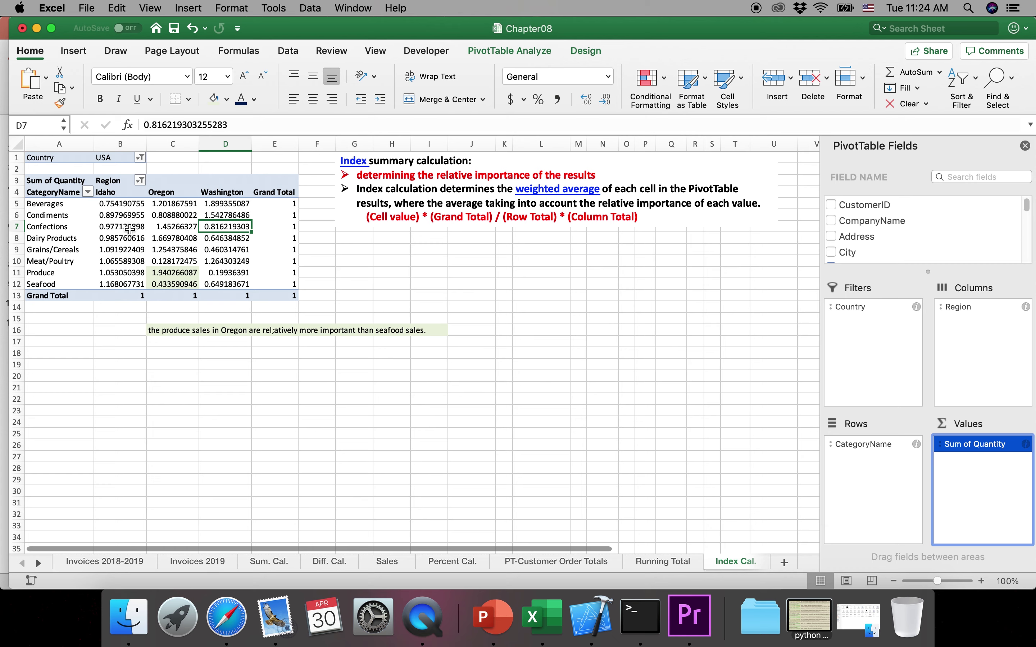
# Format the PivotTable's index values in B5:D12 as Number with 2 decimal places.
pyautogui.click(131, 203)
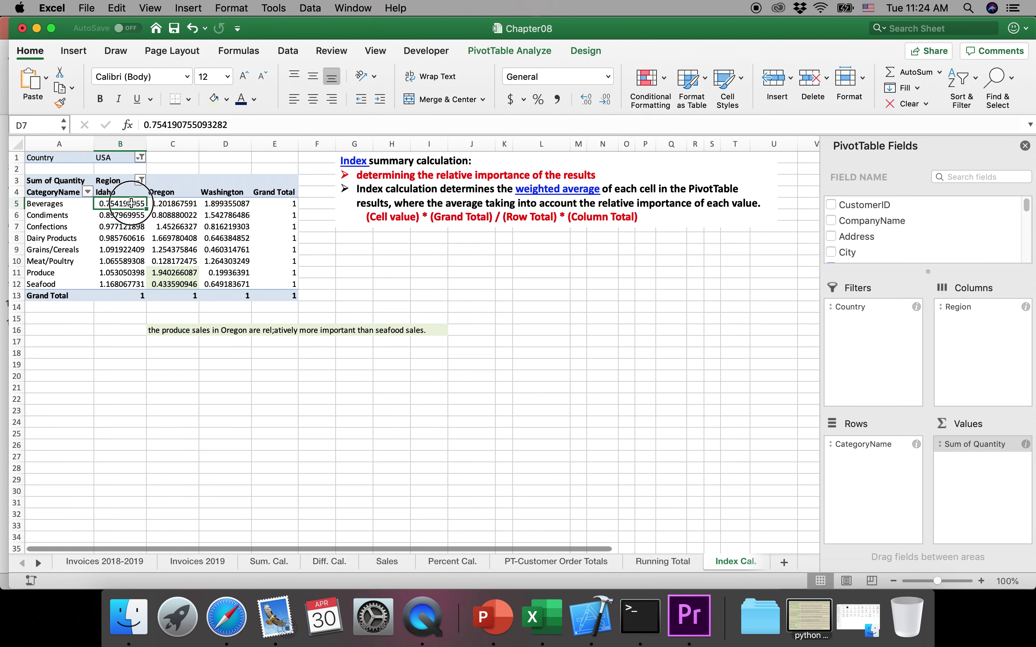
pyautogui.moveTo(131, 203); pyautogui.dragTo(233, 283)
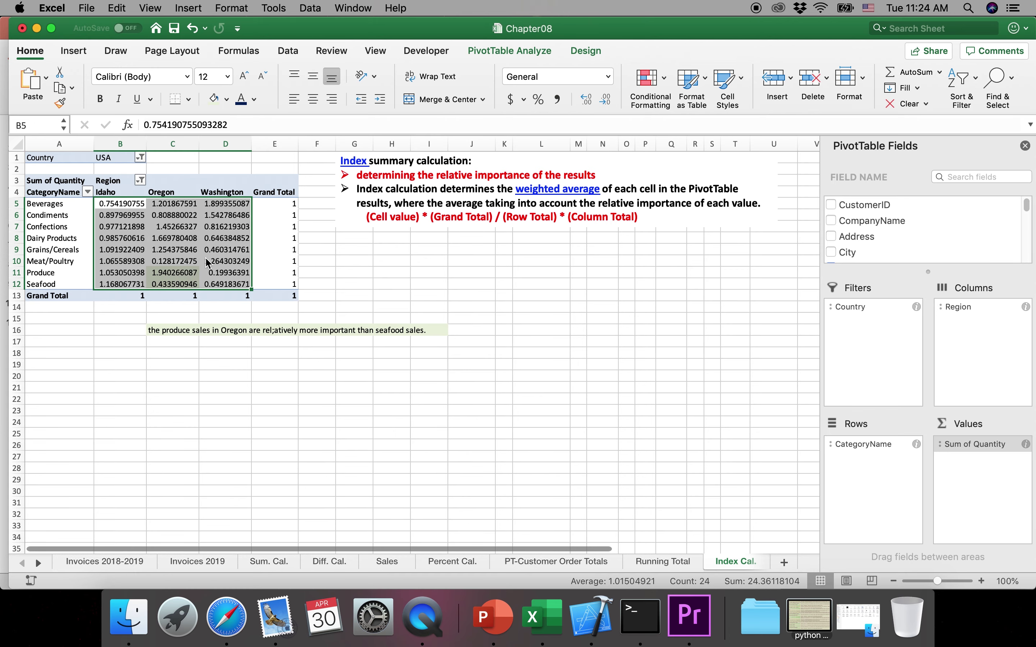
pyautogui.rightClick(205, 259)
pyautogui.click(262, 291)
pyautogui.click(112, 162)
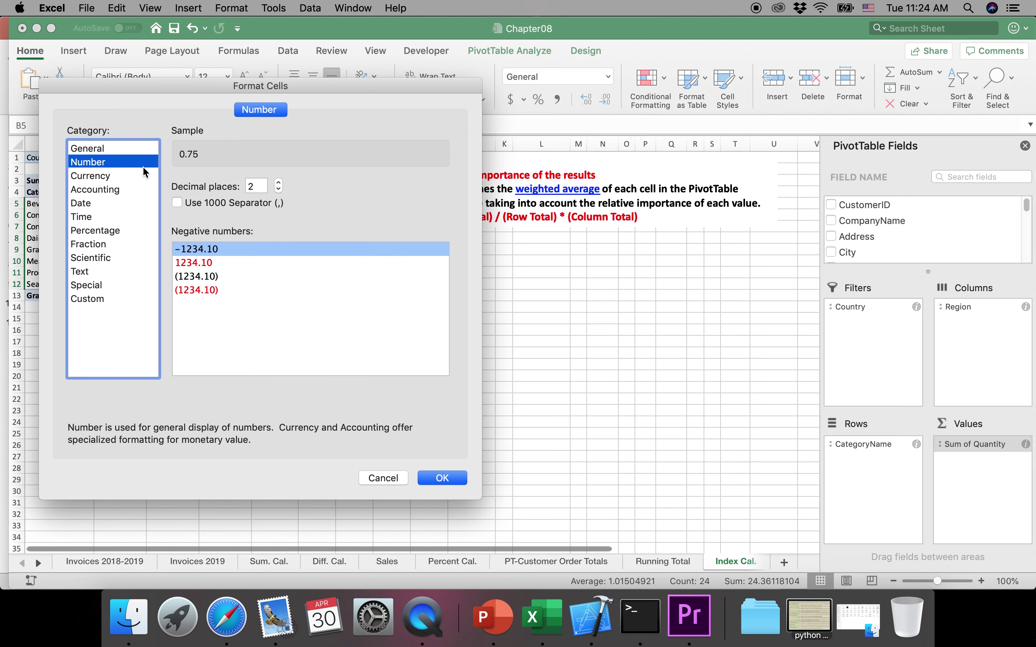
pyautogui.click(443, 478)
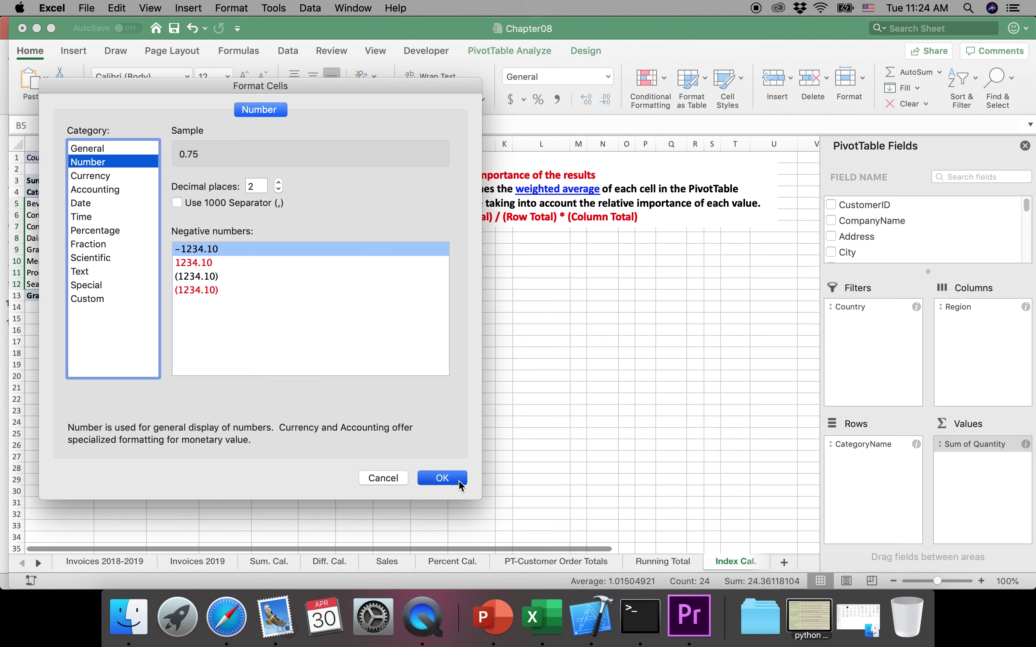
pyautogui.click(195, 274)
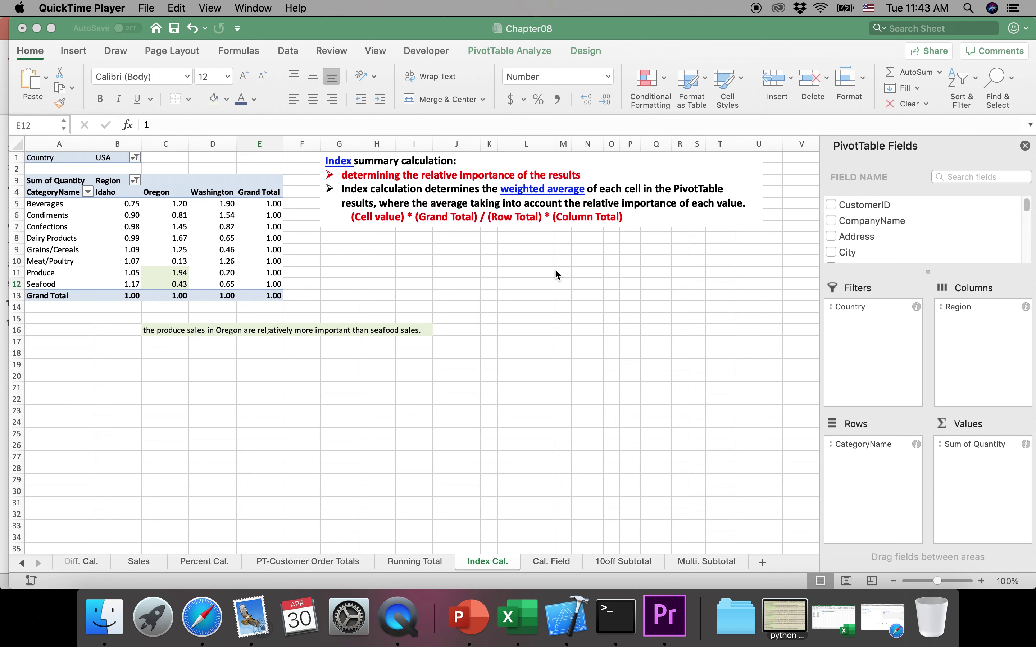
# Start a new calculated field named Commision in the Cal. Field sheet's PivotTable.
pyautogui.click(564, 563)
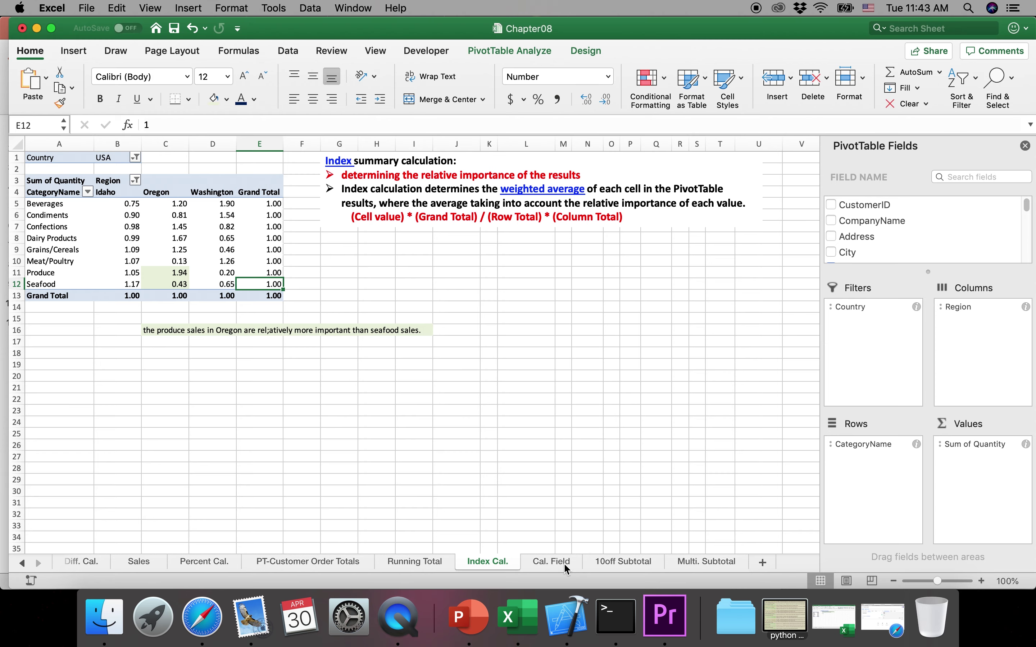
pyautogui.click(562, 564)
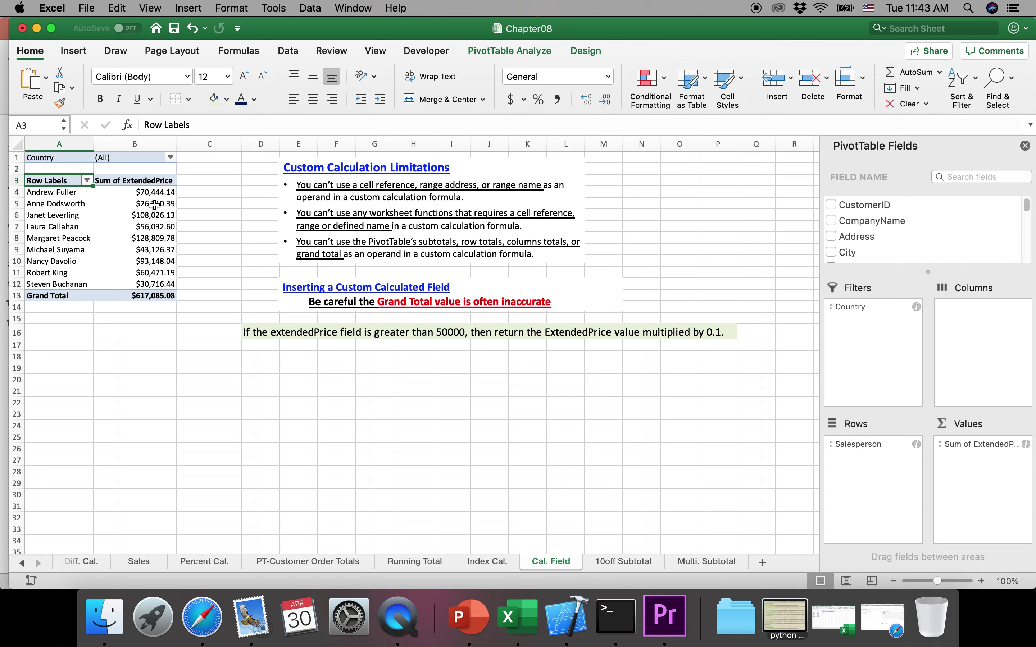
pyautogui.click(76, 192)
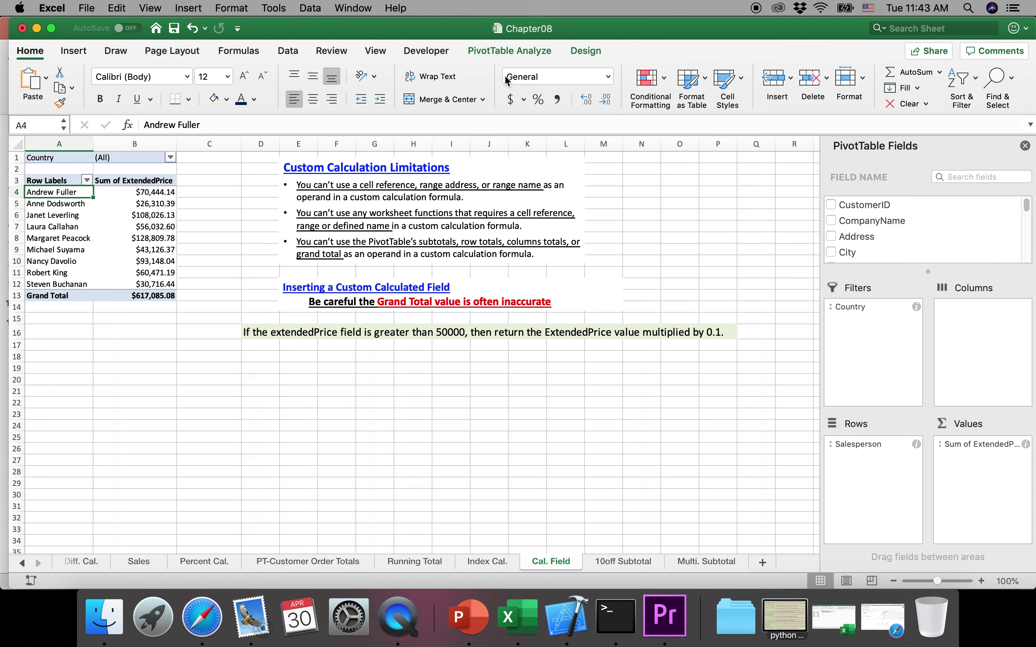
pyautogui.click(518, 54)
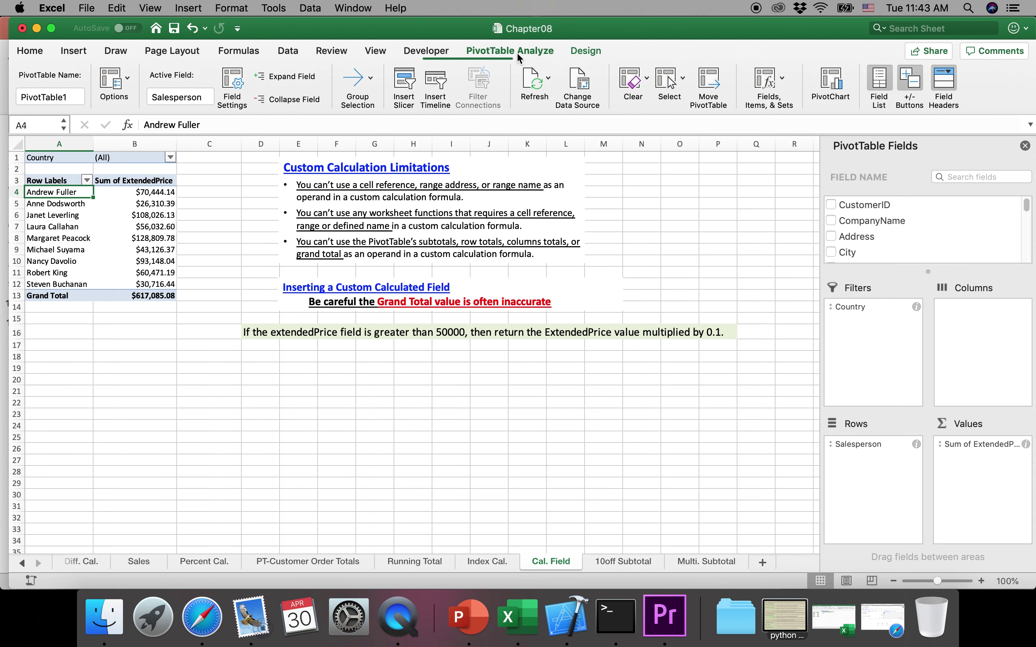
pyautogui.click(774, 82)
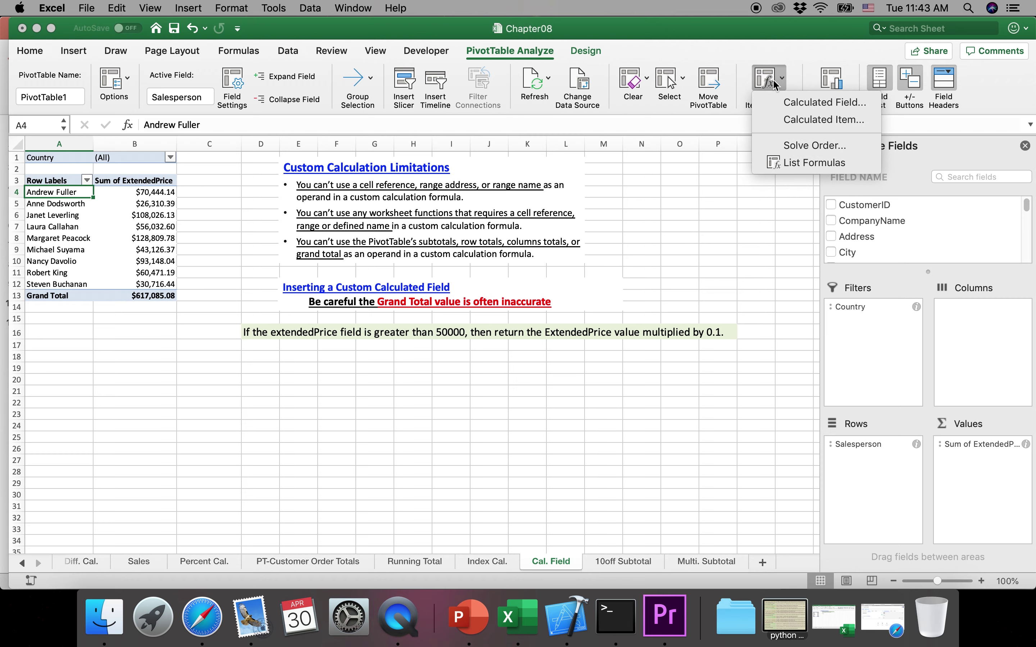
pyautogui.click(790, 110)
pyautogui.click(447, 126)
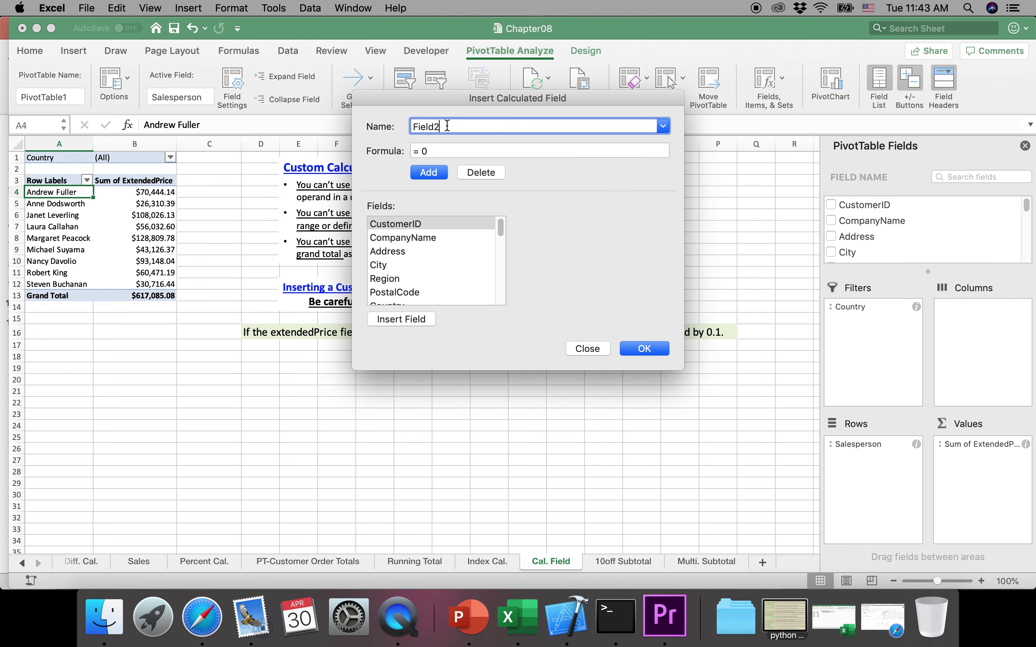
pyautogui.moveTo(448, 125); pyautogui.dragTo(382, 124)
pyautogui.write('Co')
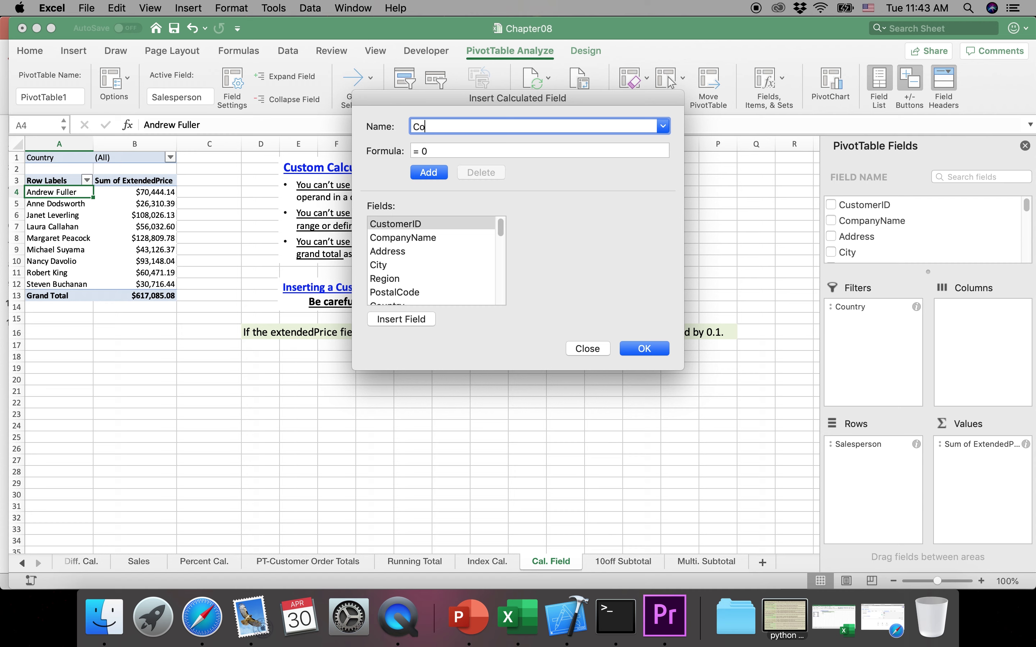
pyautogui.write('mmision')
# Set the Commision field's formula to =if(ExtendedPrice>50000, ExtendedPrice*0.1,0), insert it, and select its grand total cell.
pyautogui.click(423, 151)
pyautogui.moveTo(424, 151); pyautogui.dragTo(323, 152)
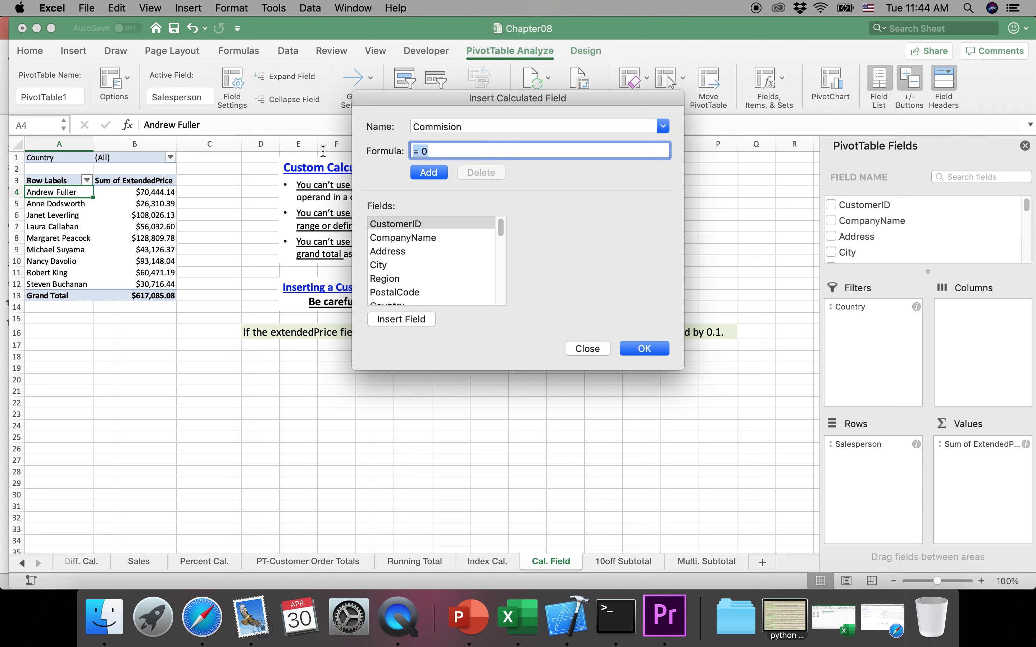
pyautogui.write('if(')
pyautogui.moveTo(501, 227); pyautogui.dragTo(501, 274)
pyautogui.click(434, 268)
pyautogui.click(382, 323)
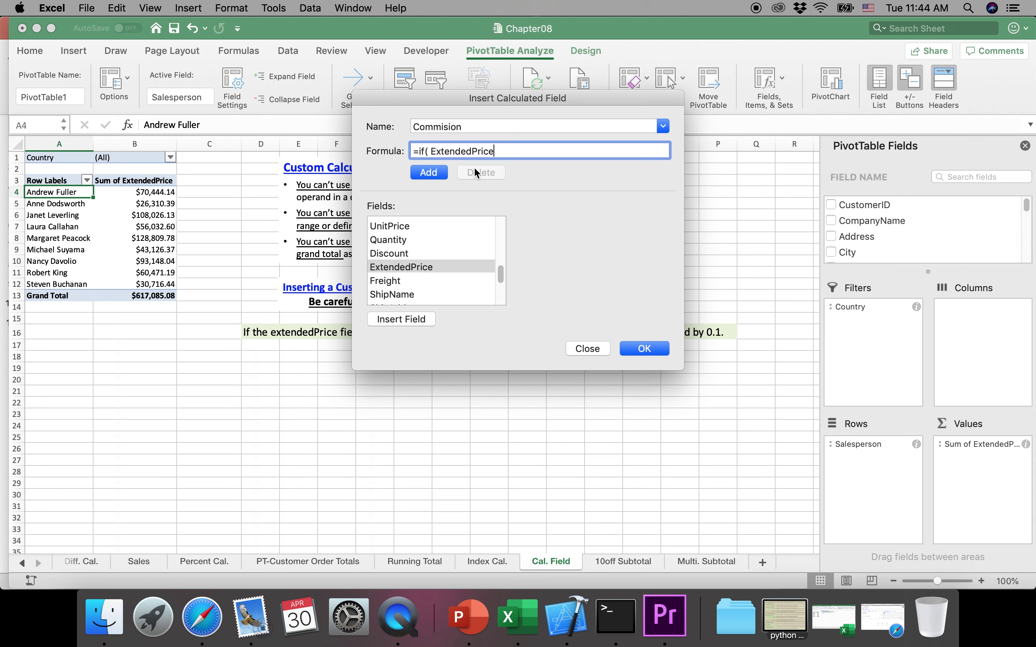
pyautogui.write('>50000,')
pyautogui.click(410, 267)
pyautogui.click(412, 325)
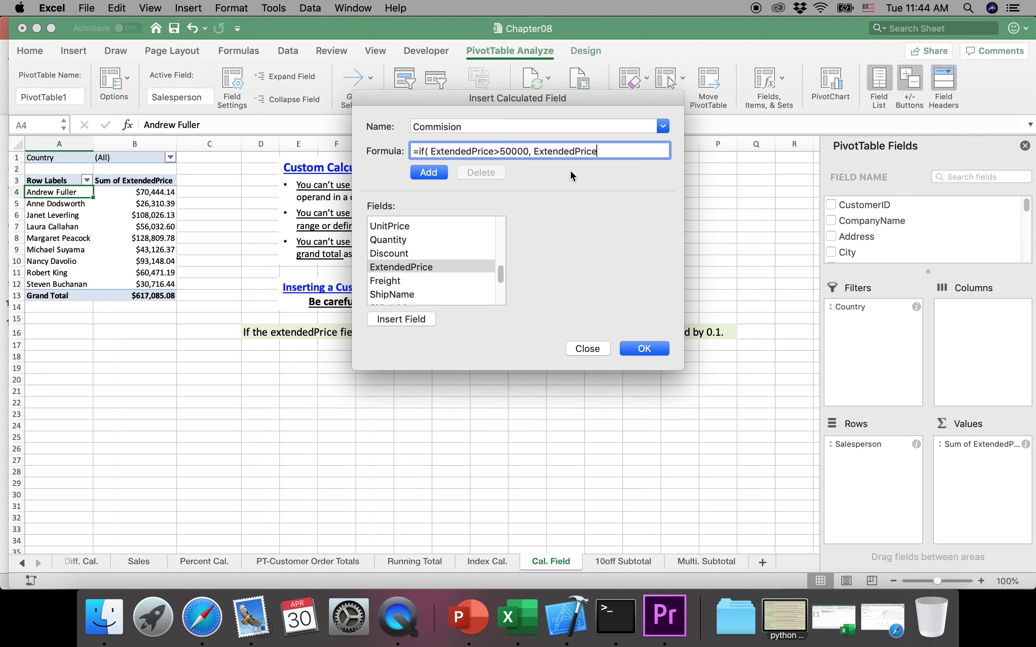
pyautogui.write('*0.1,0)')
pyautogui.click(628, 348)
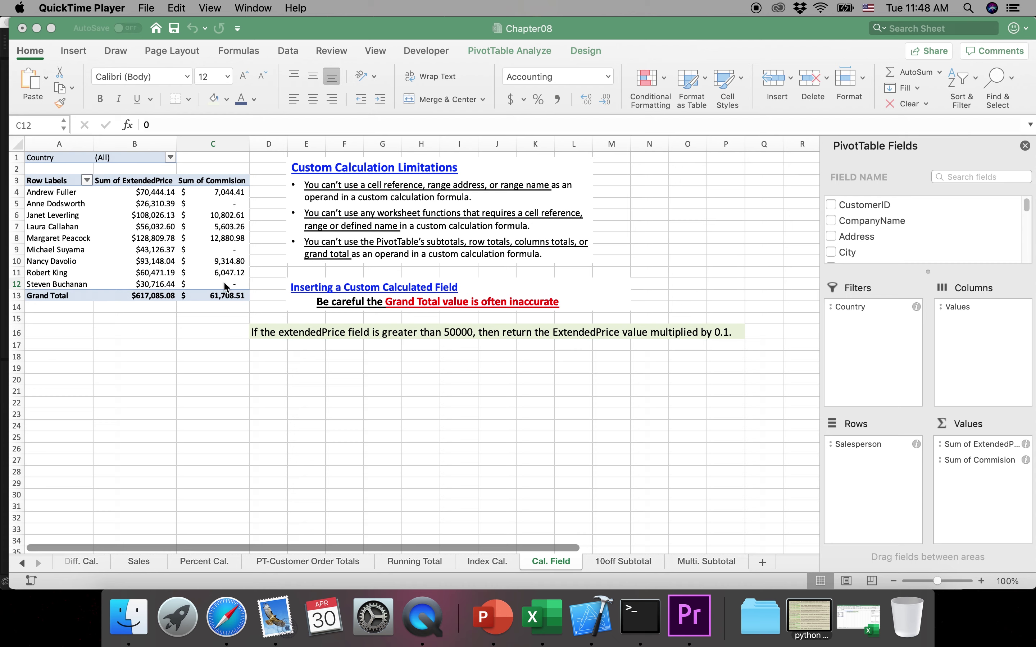
pyautogui.click(231, 301)
pyautogui.click(235, 300)
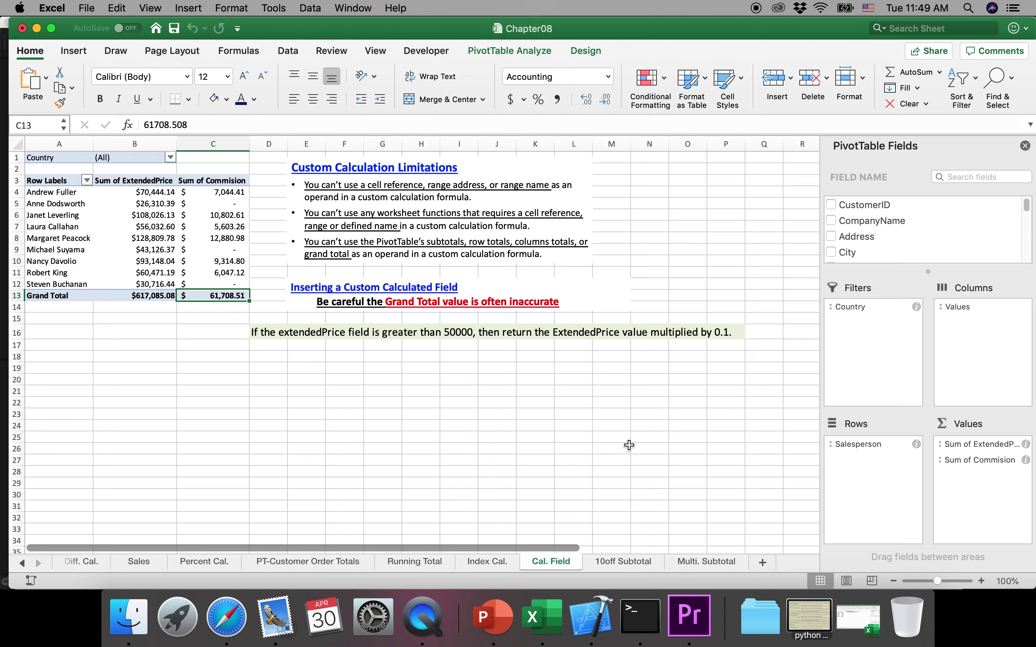
# Switch to the Chapter08a workbook and start a calculated item named Nonvegan in the PivotTable's CategoryName field.
pyautogui.click(858, 616)
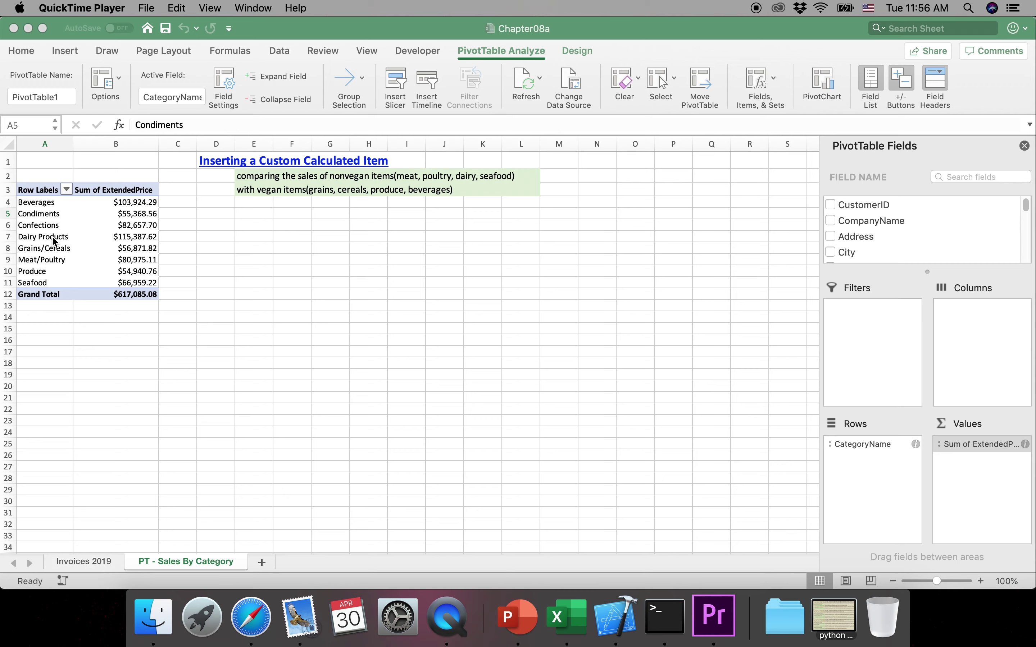
pyautogui.click(55, 242)
pyautogui.click(50, 238)
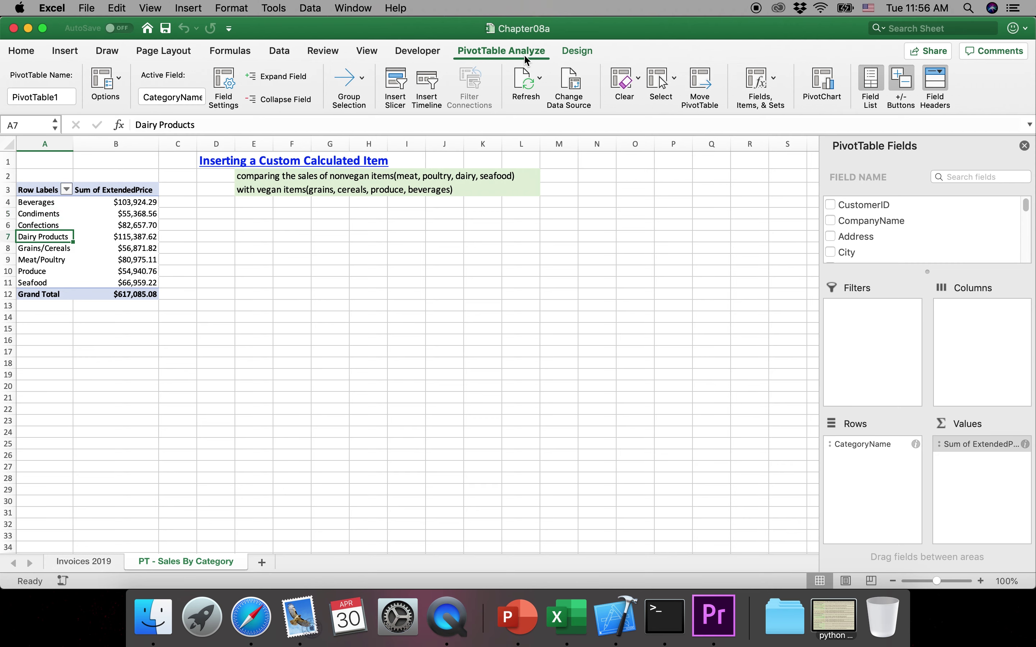
pyautogui.click(775, 78)
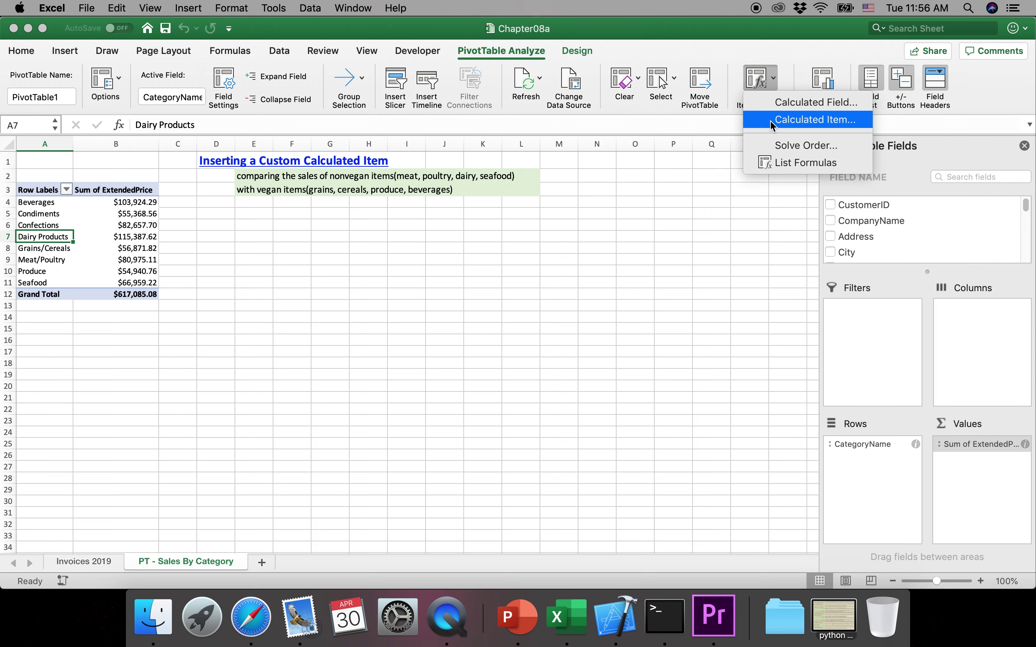
pyautogui.click(775, 121)
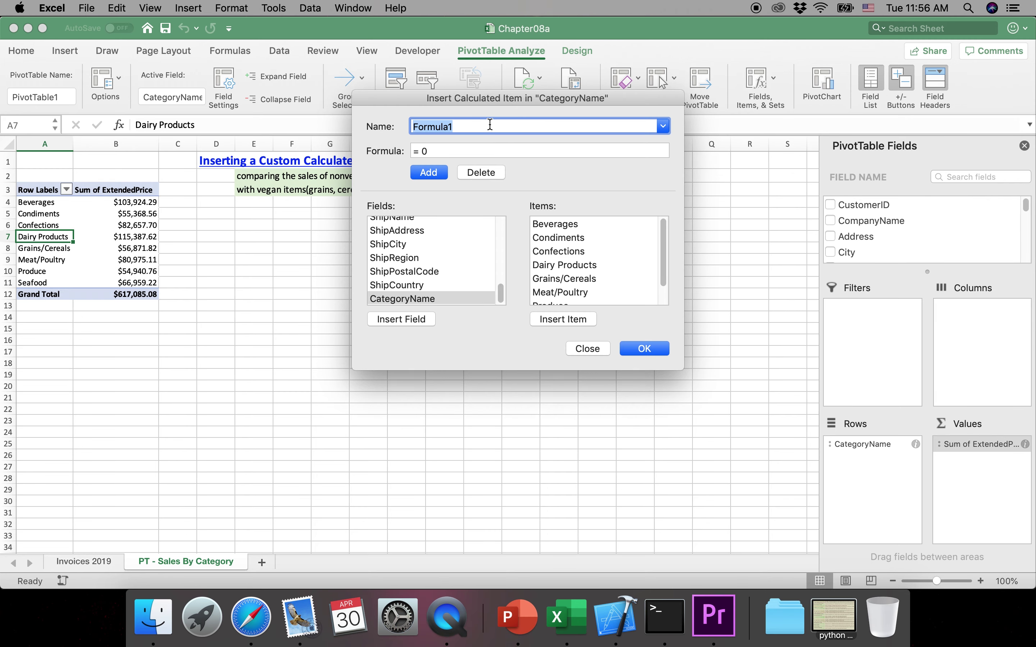
pyautogui.write('Nonve')
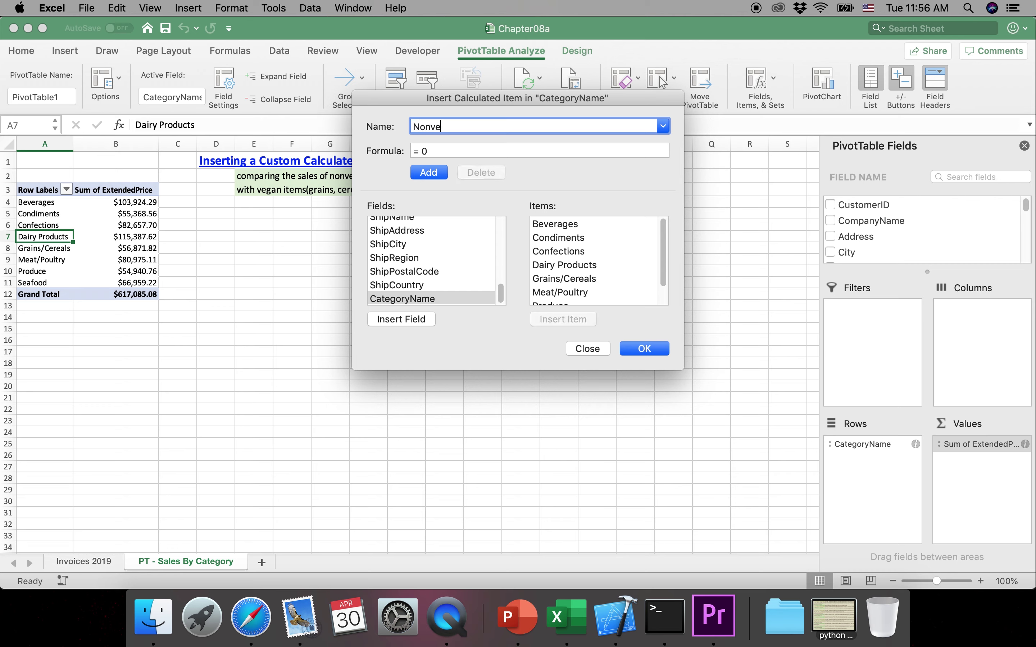
pyautogui.write('gan')
# Start the Nonvegan item's formula as an average with Meat/Poultry as its first argument.
pyautogui.click(441, 150)
pyautogui.press('BackSpace')
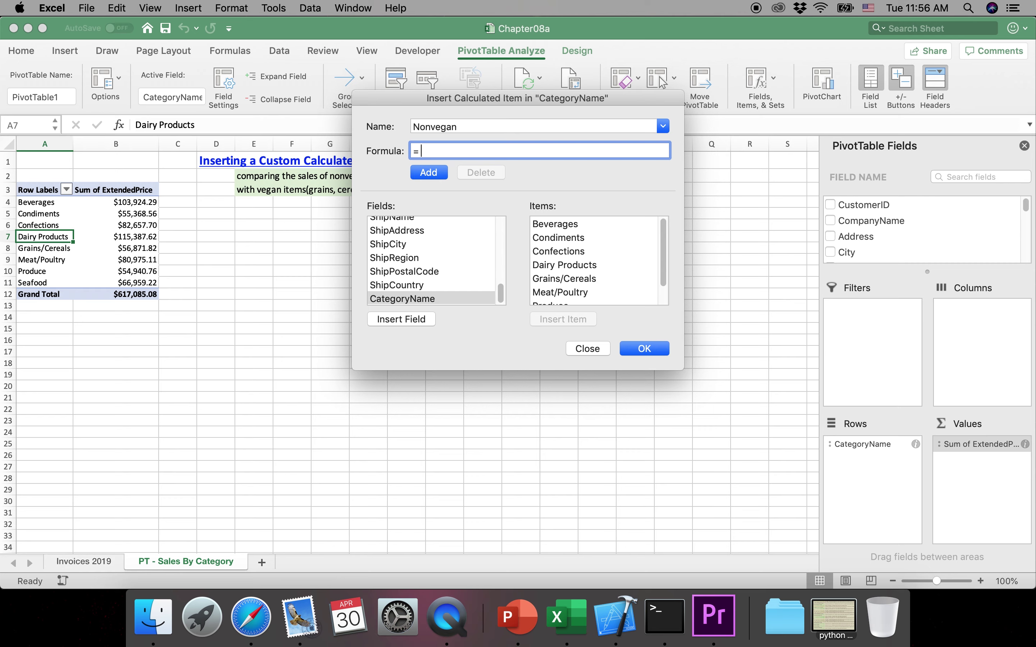
pyautogui.write('average(')
pyautogui.moveTo(452, 108); pyautogui.dragTo(333, 231)
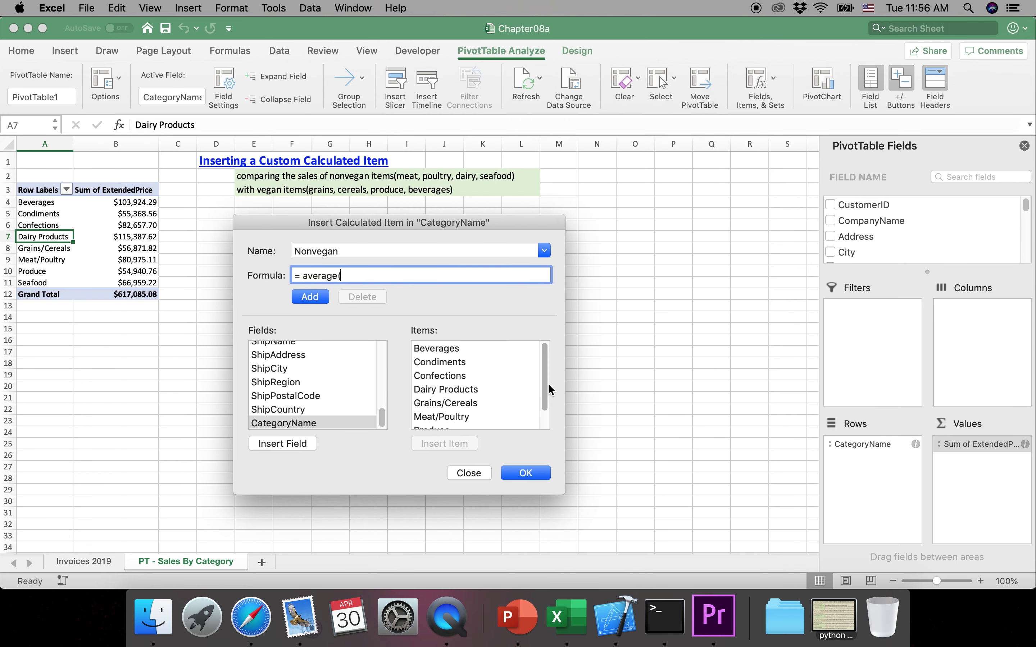
pyautogui.click(470, 416)
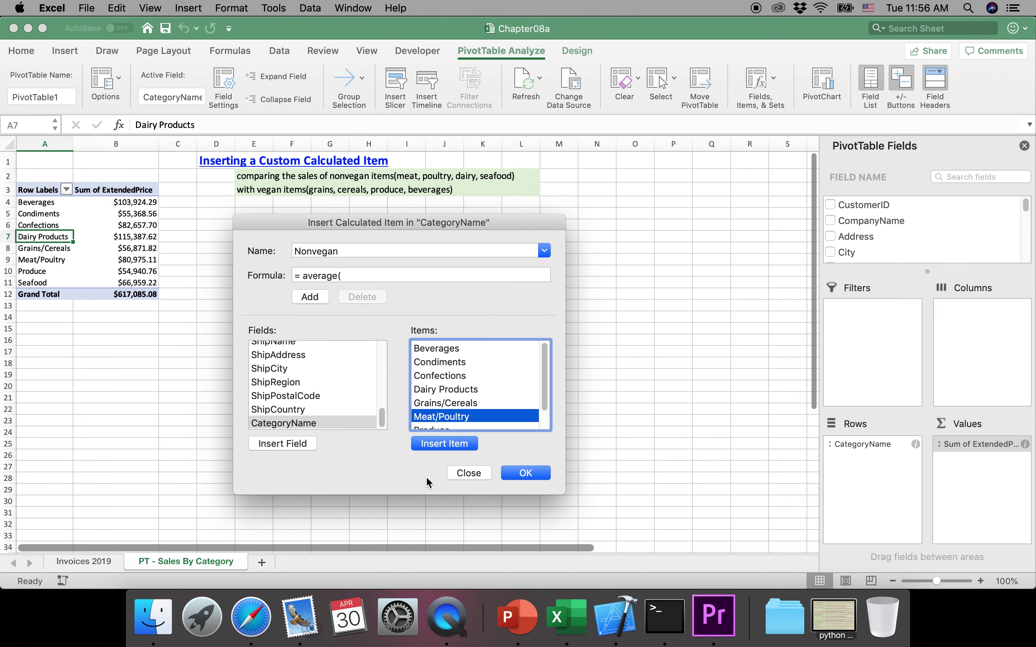
pyautogui.click(433, 443)
pyautogui.write(',')
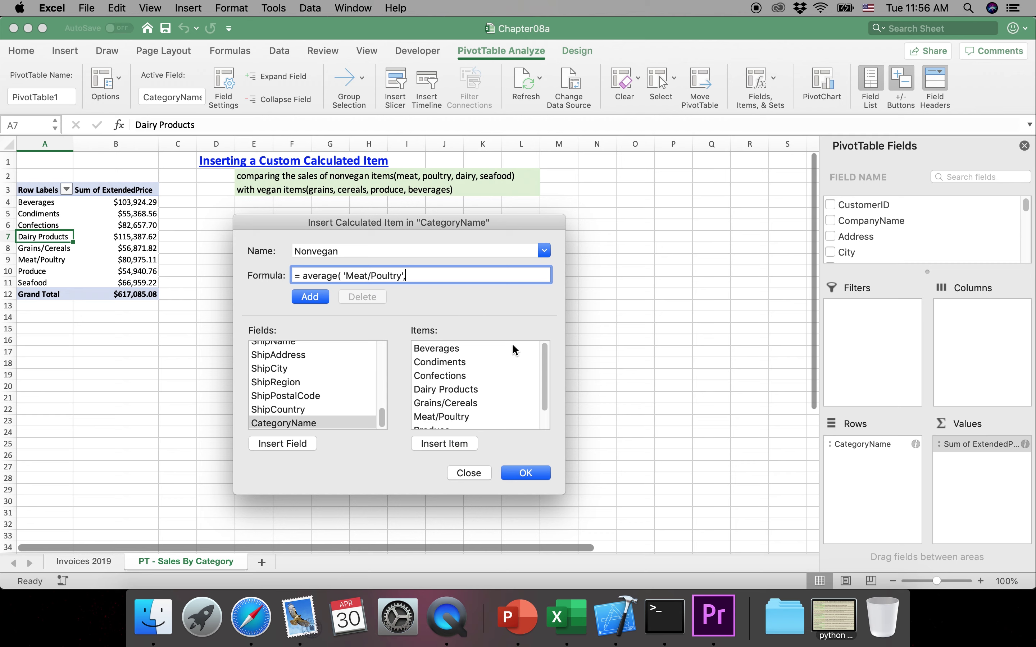
# Add Dairy Products and Seafood to the Nonvegan average formula, insert the calculated item, and select its row label.
pyautogui.click(480, 416)
pyautogui.click(458, 394)
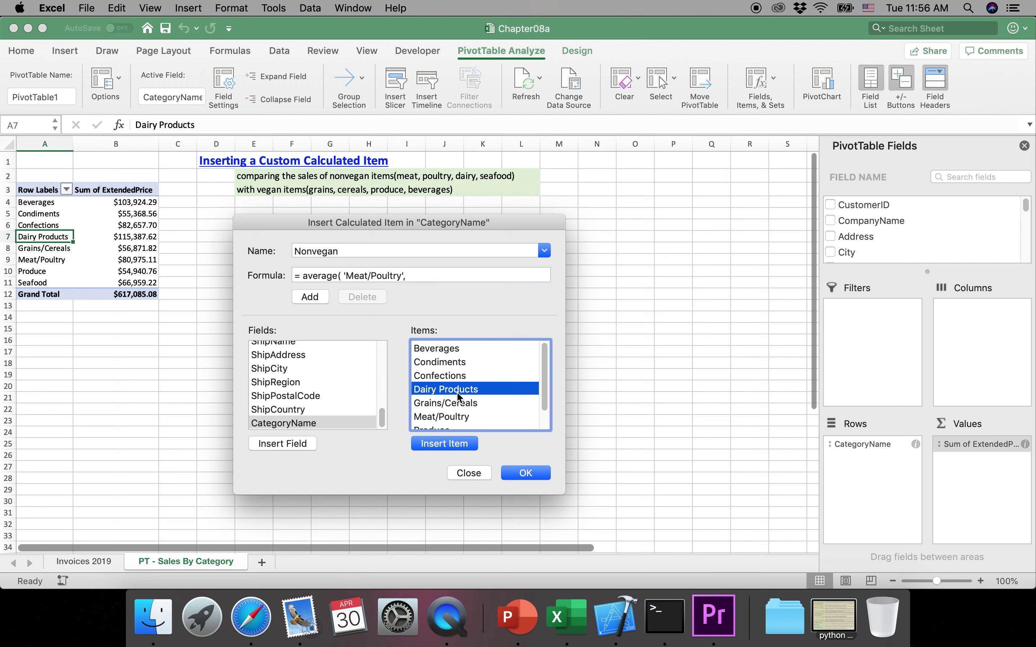
pyautogui.click(449, 444)
pyautogui.write(',')
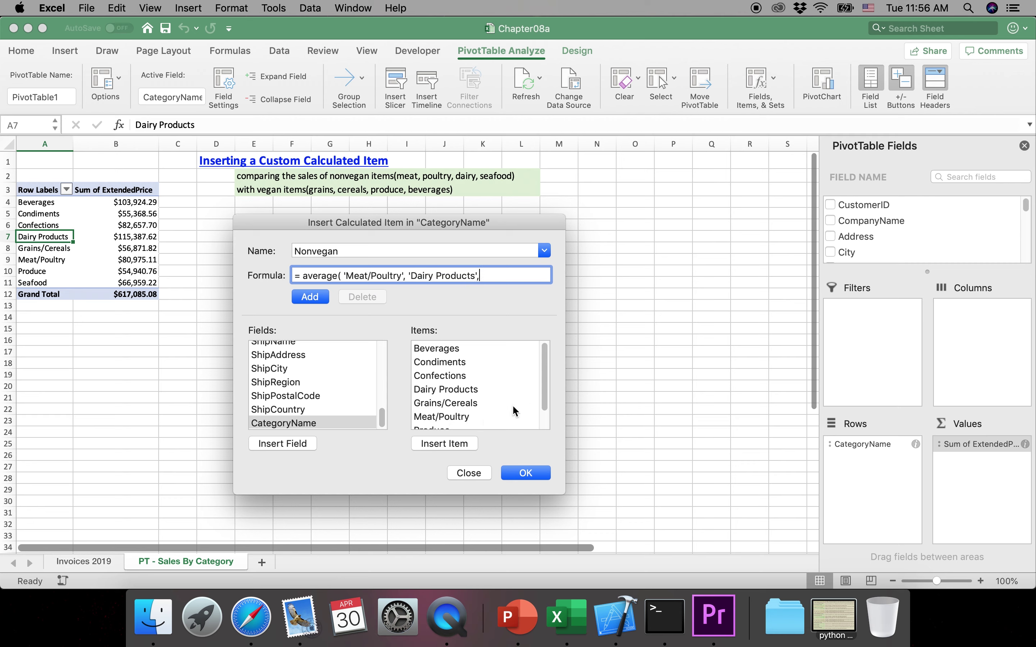
pyautogui.moveTo(548, 368); pyautogui.dragTo(545, 411)
pyautogui.click(431, 423)
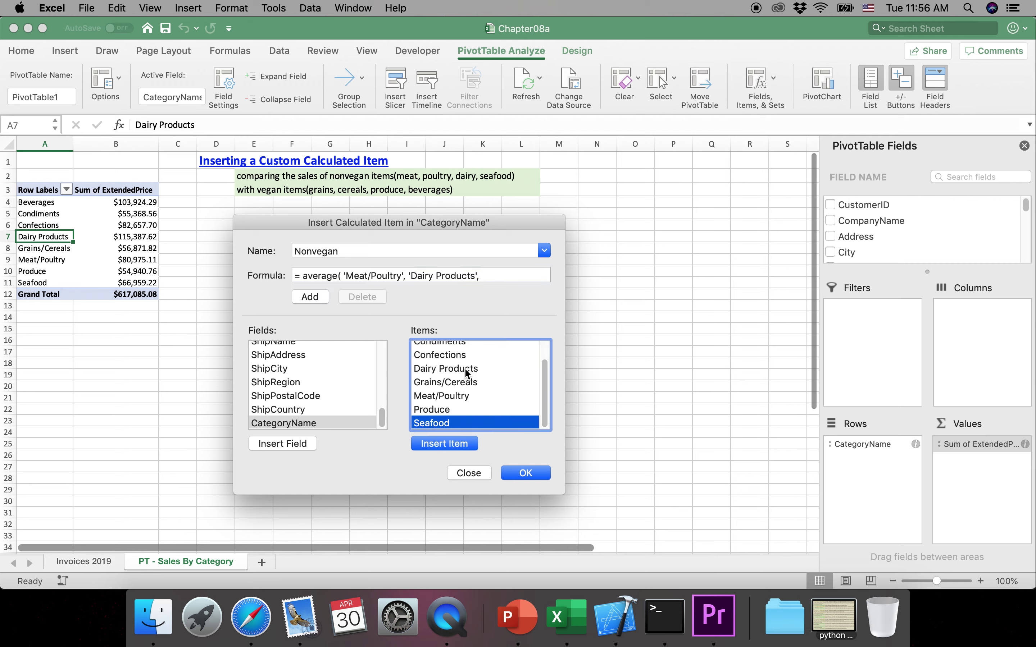
pyautogui.click(444, 444)
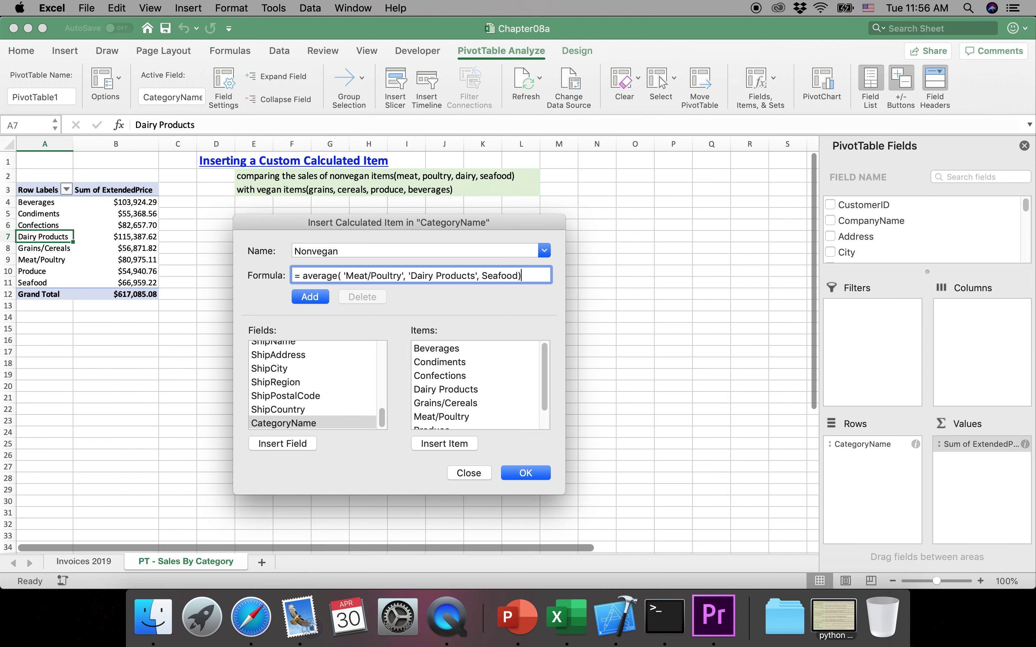
pyautogui.click(526, 473)
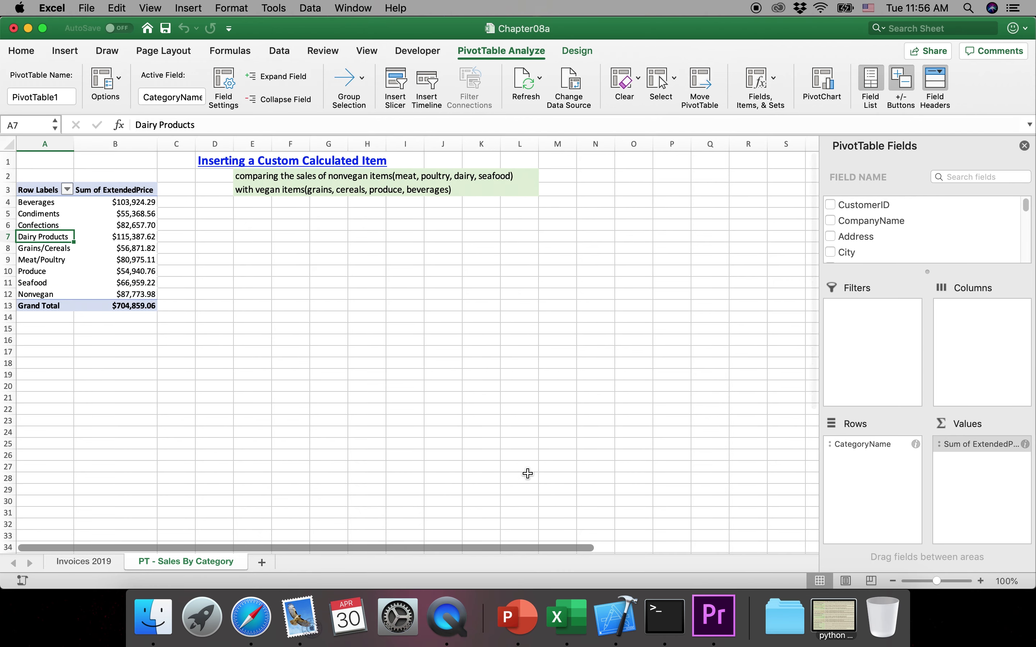
pyautogui.click(29, 294)
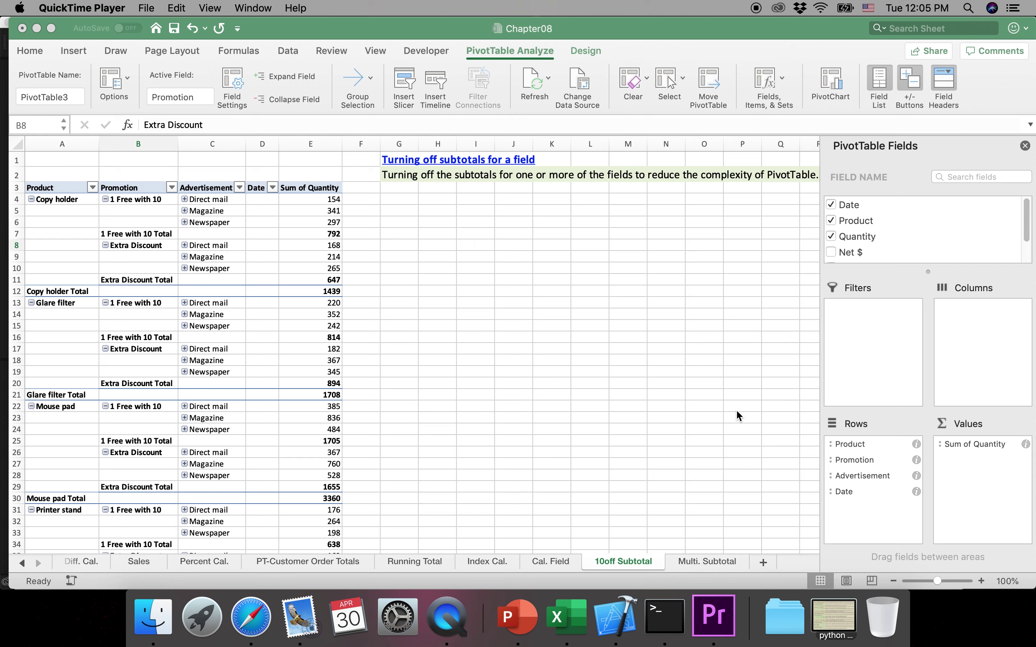
# Turn off the subtotals for the Promotion field in the 10off Subtotal sheet's PivotTable in Chapter08.
pyautogui.click(146, 243)
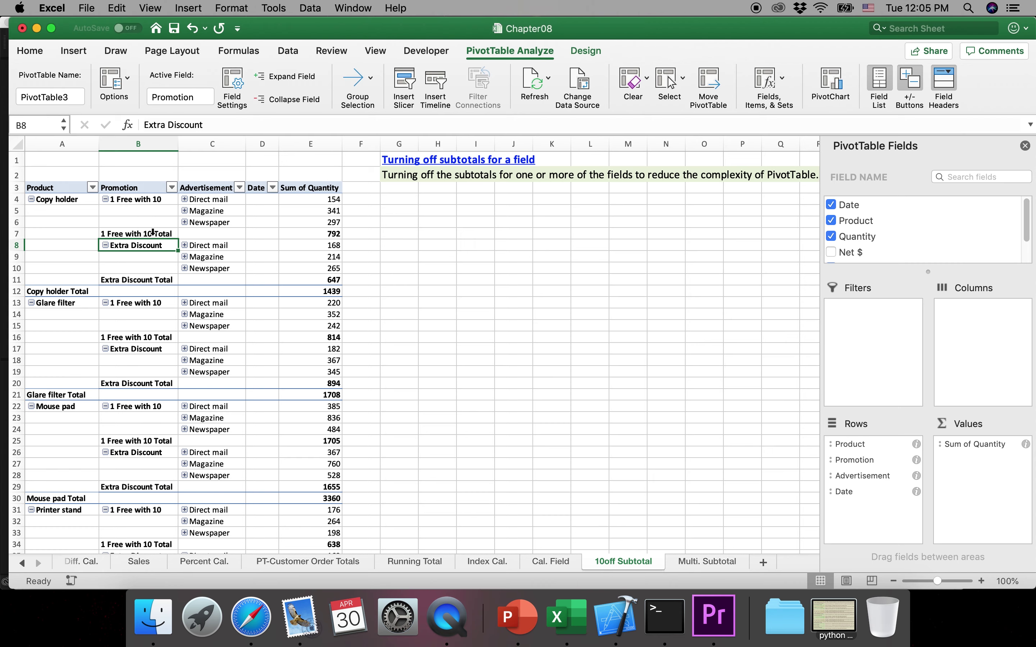
pyautogui.click(151, 233)
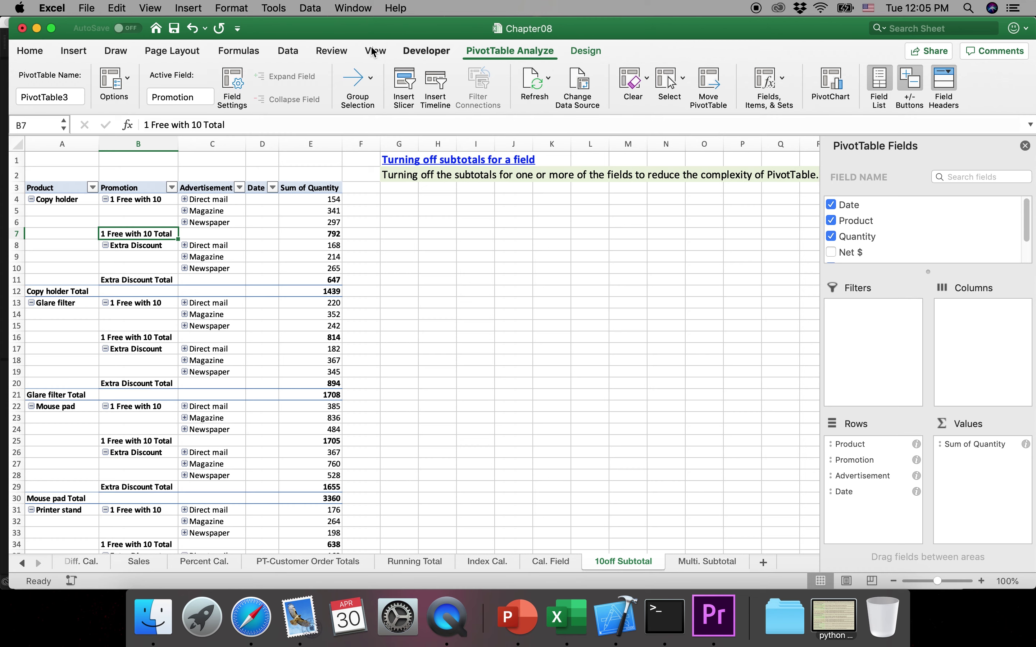
pyautogui.click(235, 82)
pyautogui.click(415, 219)
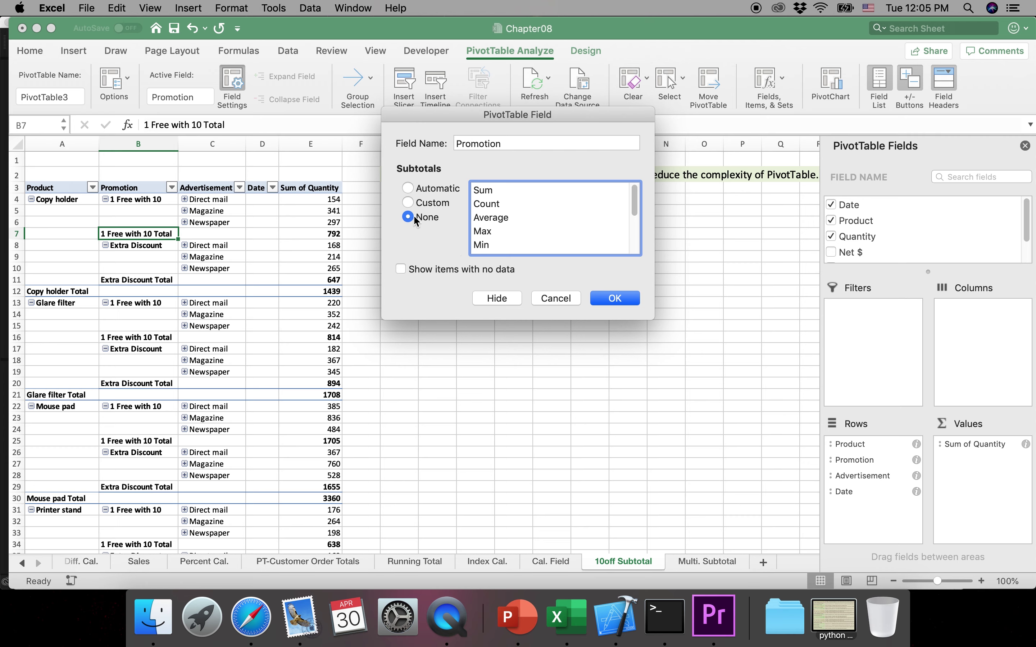
pyautogui.click(616, 298)
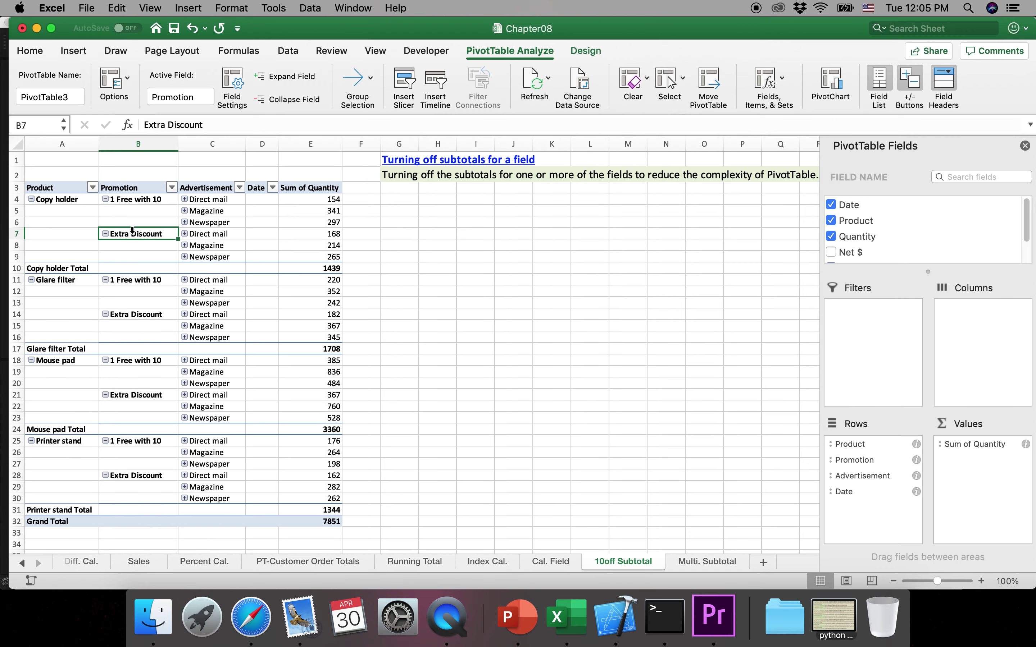
# On the Multi. Subtotal sheet, set the CompanyName field's subtotals to custom Average, Max and Min.
pyautogui.click(711, 569)
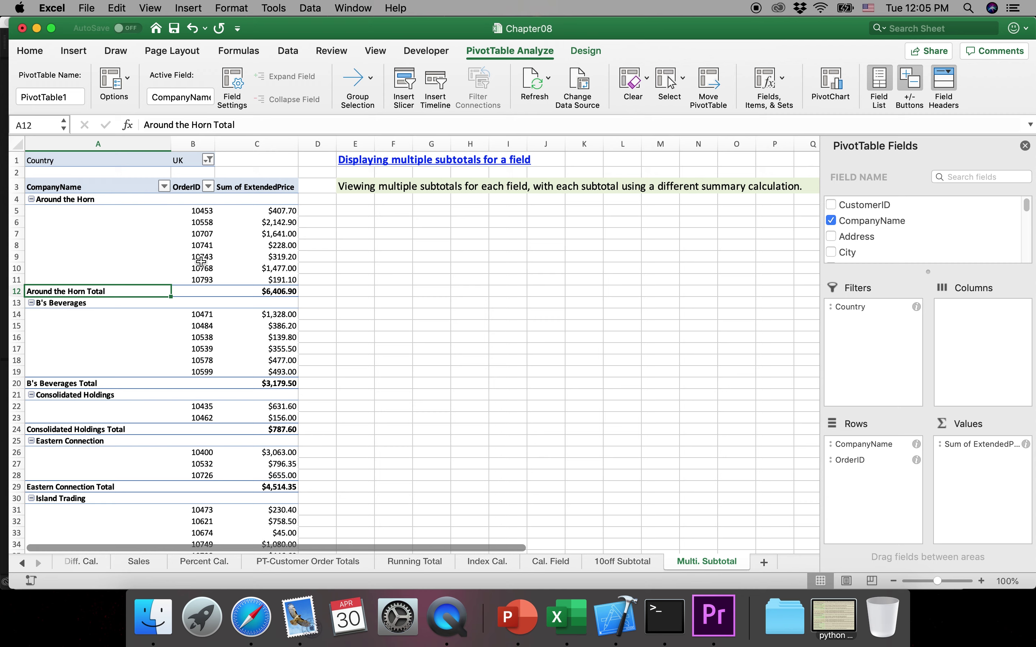
pyautogui.click(115, 290)
pyautogui.click(123, 291)
pyautogui.click(230, 81)
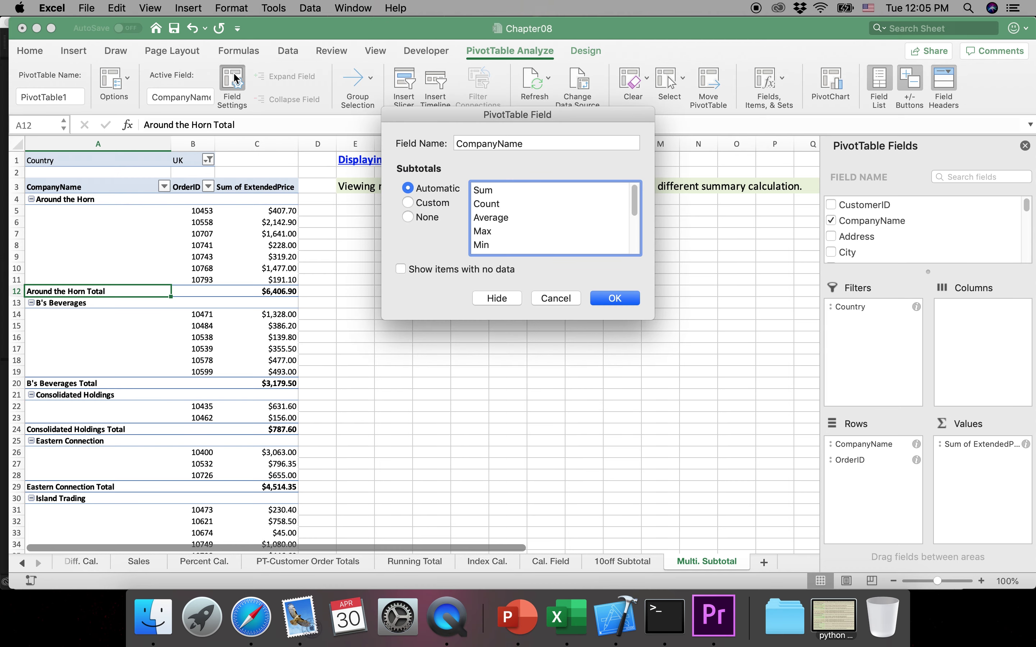
pyautogui.click(410, 206)
pyautogui.click(494, 219)
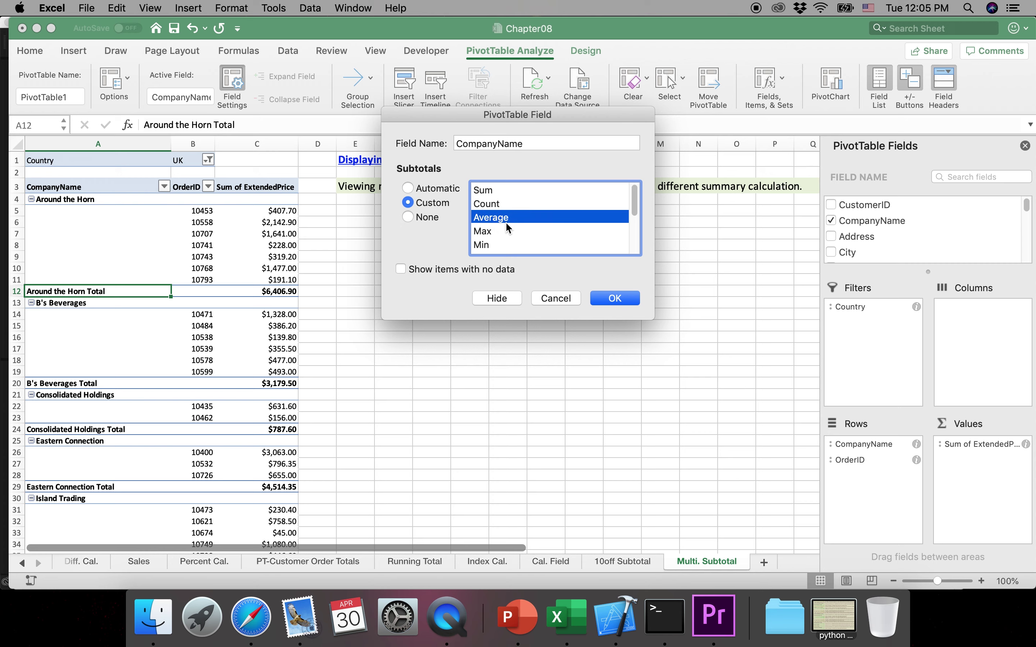
pyautogui.keyDown('super'); pyautogui.click(489, 231); pyautogui.keyUp('super')
pyautogui.keyDown('super'); pyautogui.click(487, 245); pyautogui.keyUp('super')
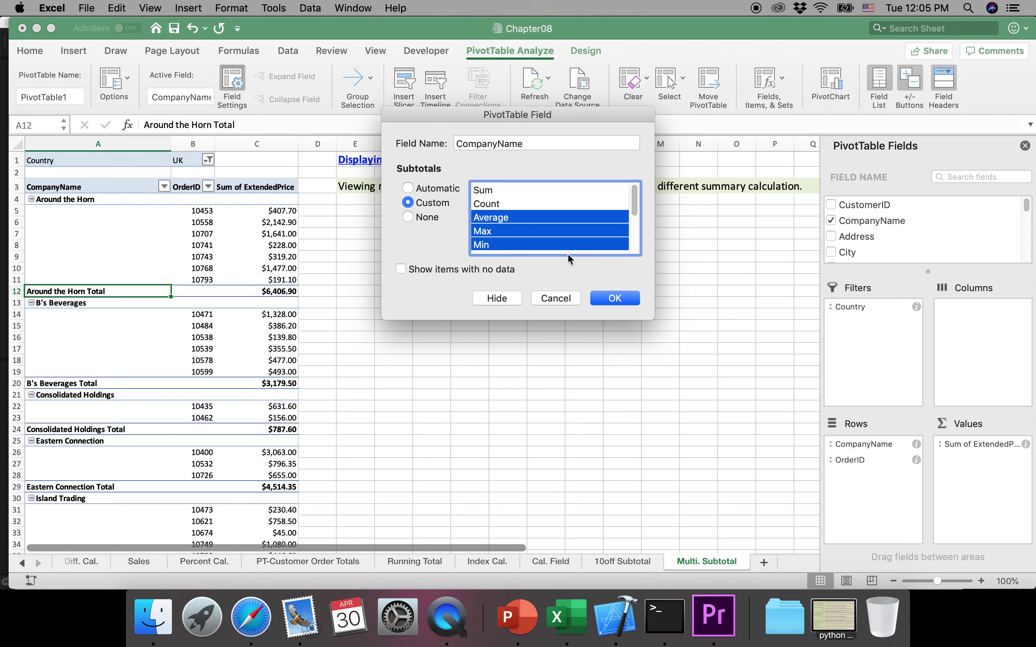
pyautogui.click(618, 302)
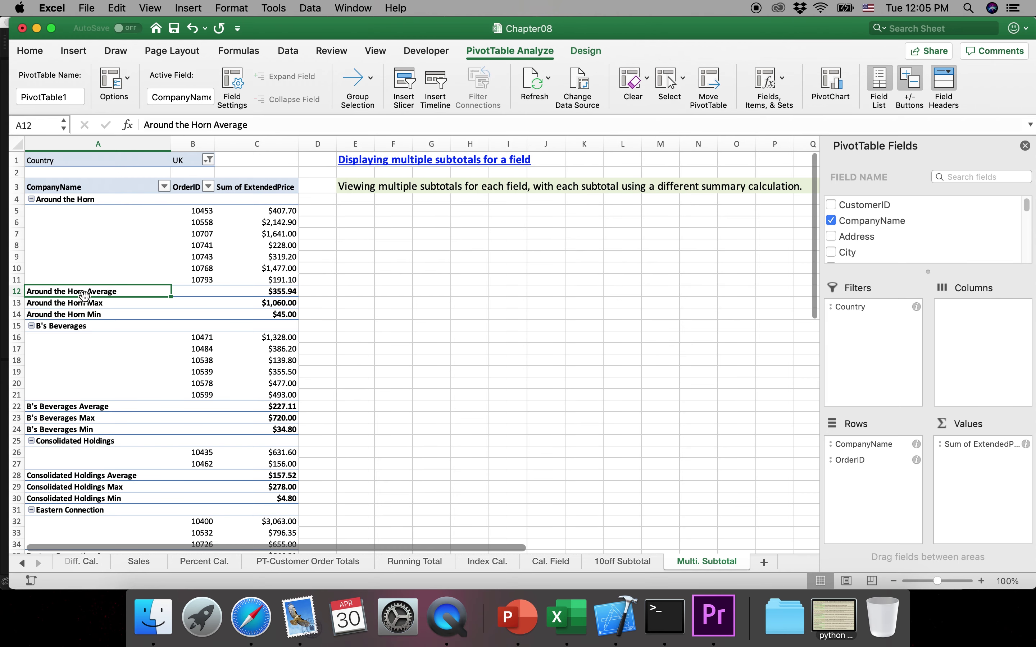